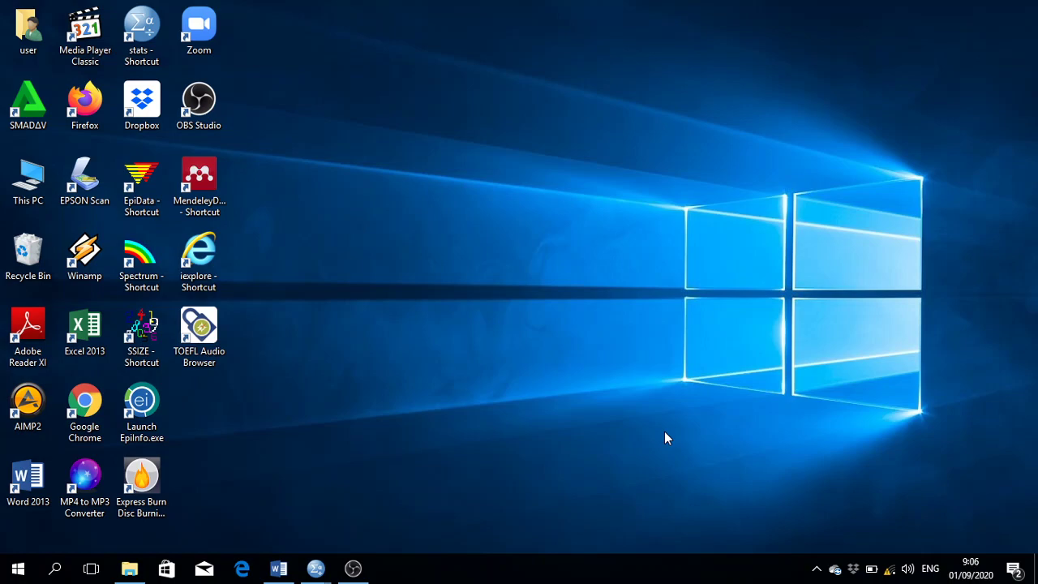
Step: Switch to the REGRESI LOGISTIK TEORI document in Word and review the test functions and the types of logistic regression
click(278, 568)
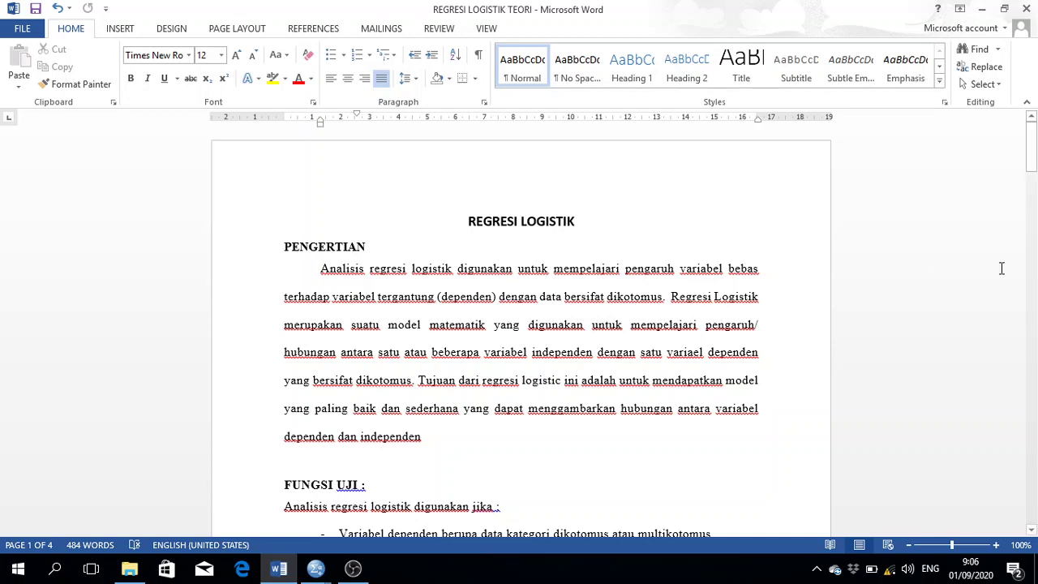
drag(1034, 145, 1034, 184)
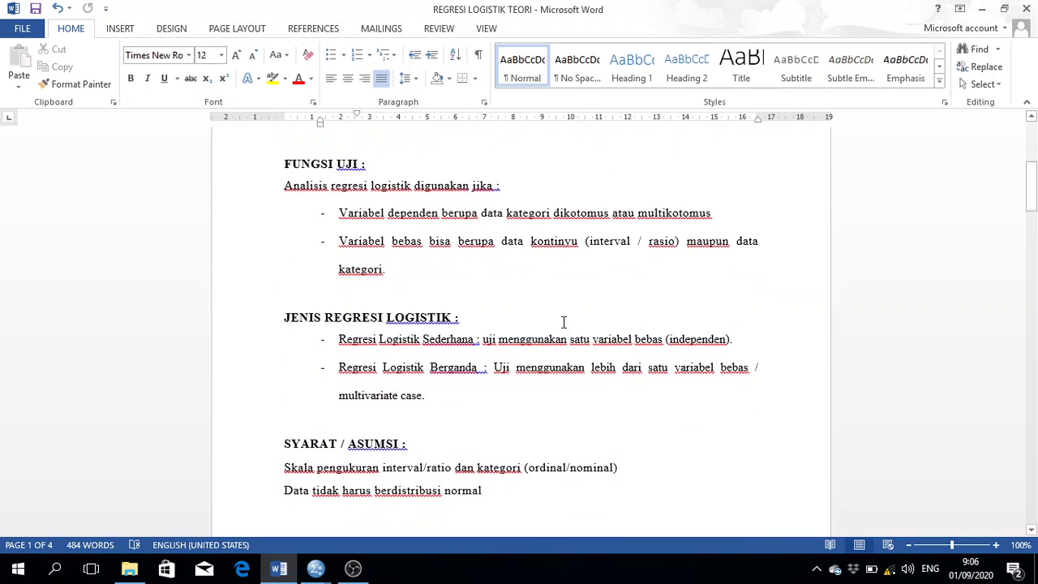
drag(383, 368, 477, 375)
click(557, 383)
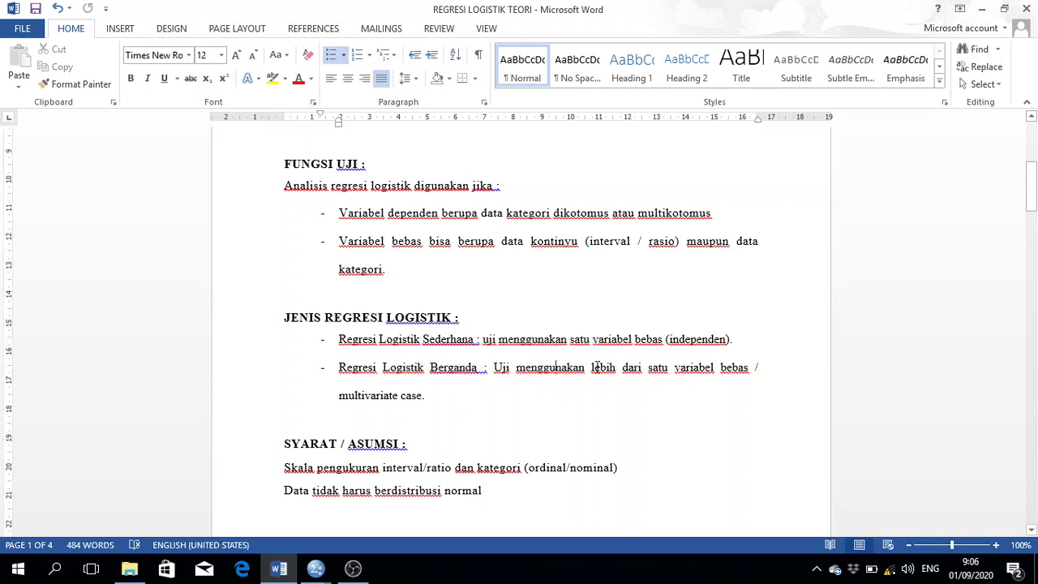
drag(591, 367, 738, 371)
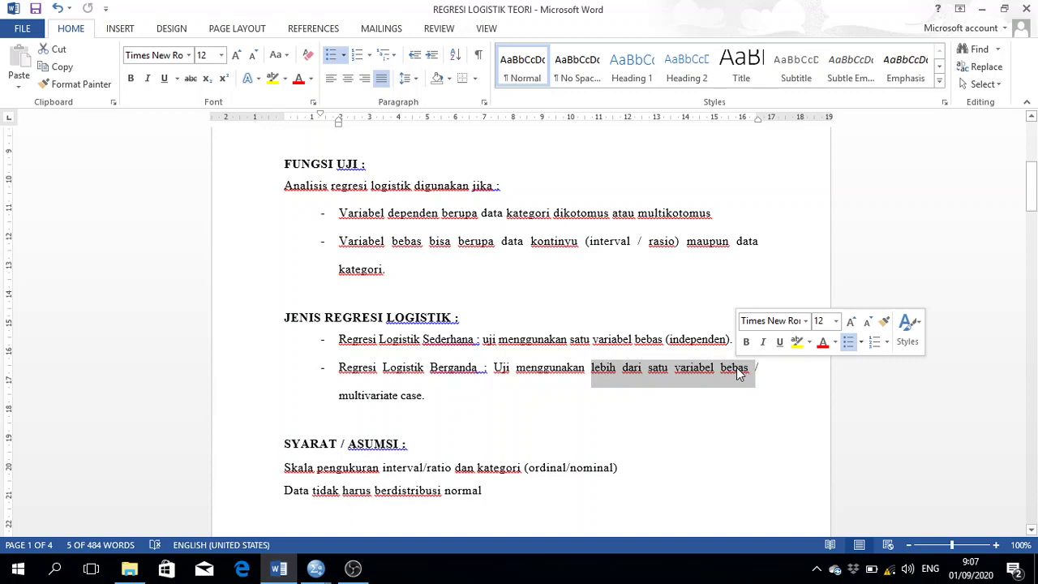
click(439, 489)
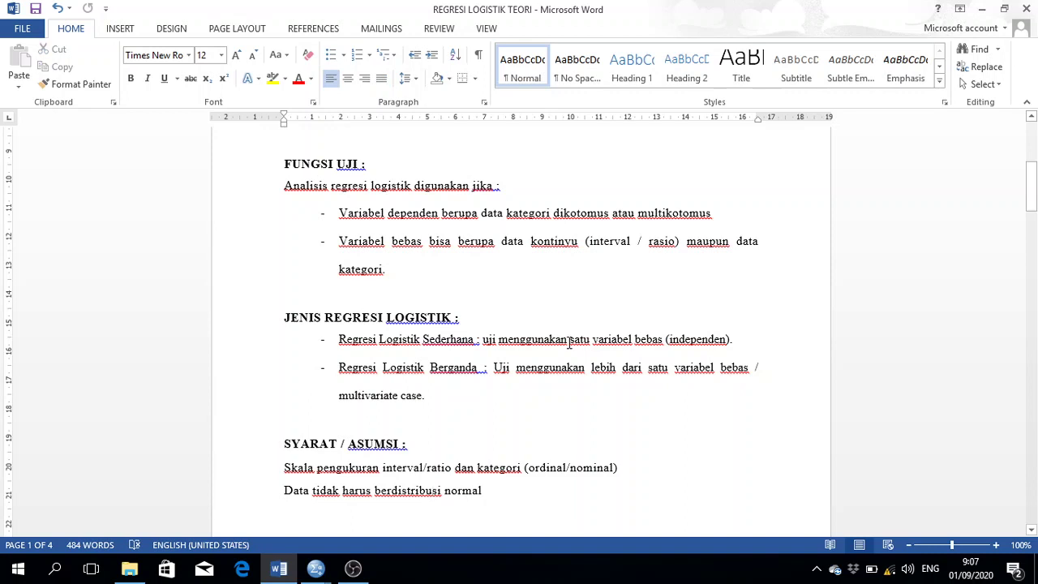
Step: Review the document's assumptions, its advantages and disadvantages, and the hypotheses and decision rule for multiple logistic regression
drag(1032, 172, 1036, 209)
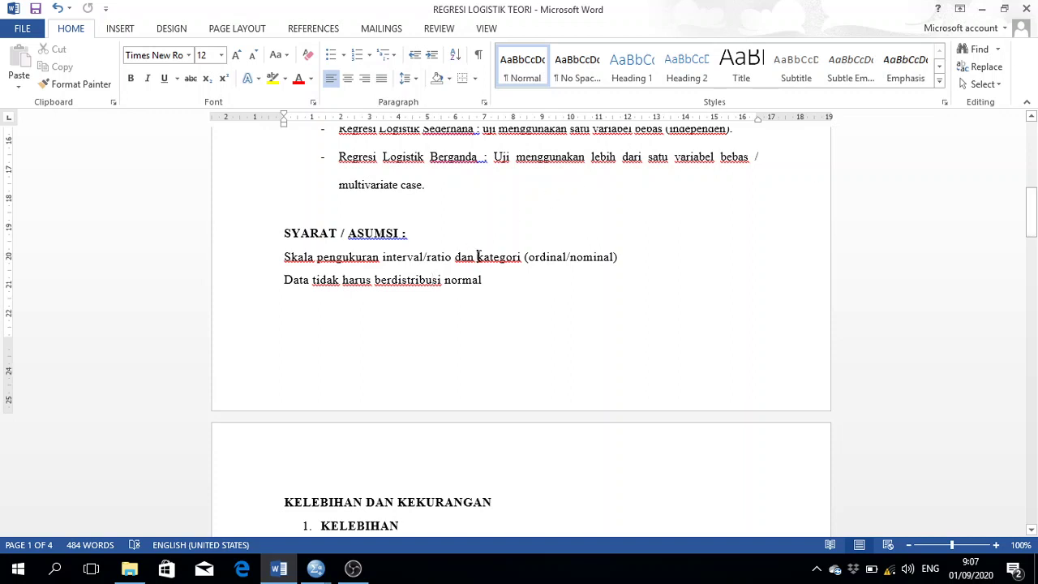
drag(477, 256, 526, 256)
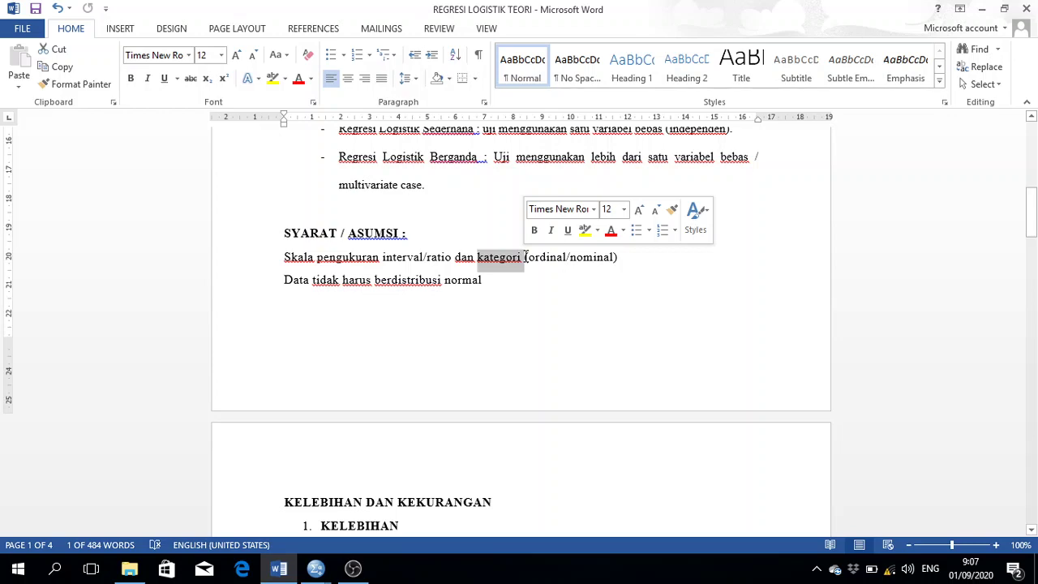
click(676, 300)
drag(1032, 227, 1032, 258)
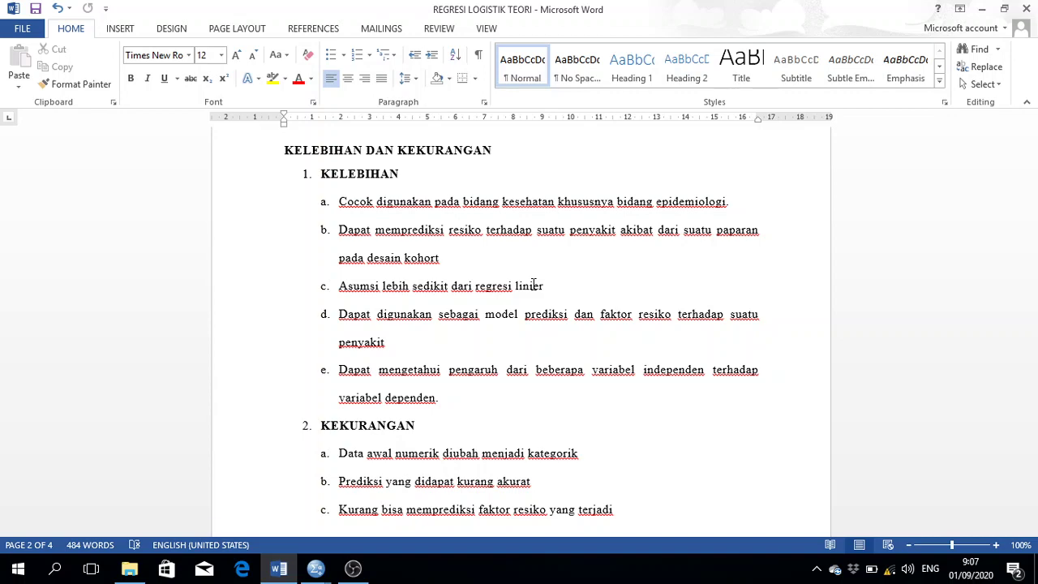
drag(1031, 257, 1034, 361)
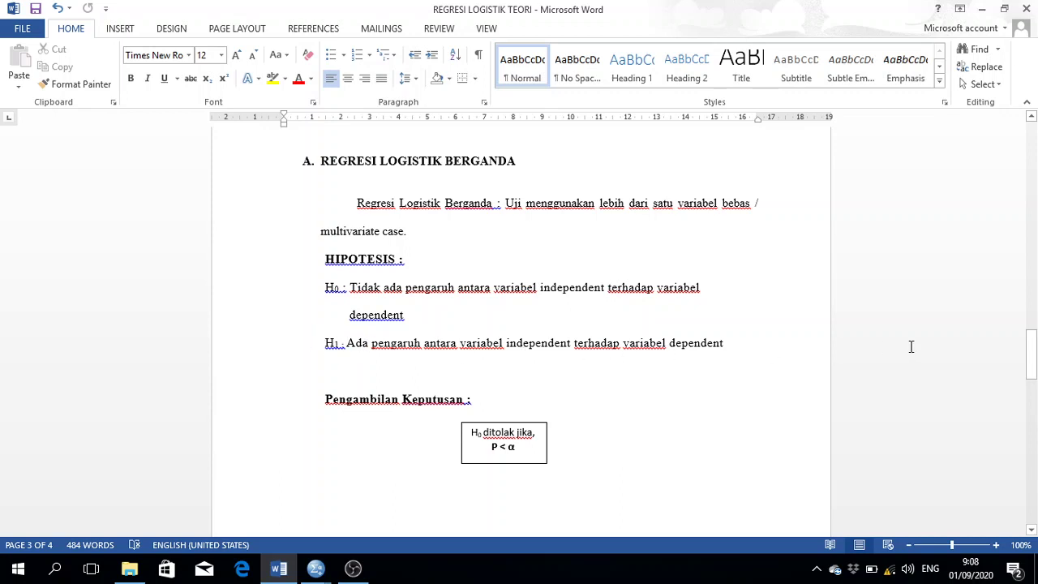
mouse_move(1034, 361)
mouse_down()
mouse_move(1034, 381)
mouse_move(1035, 356)
mouse_up()
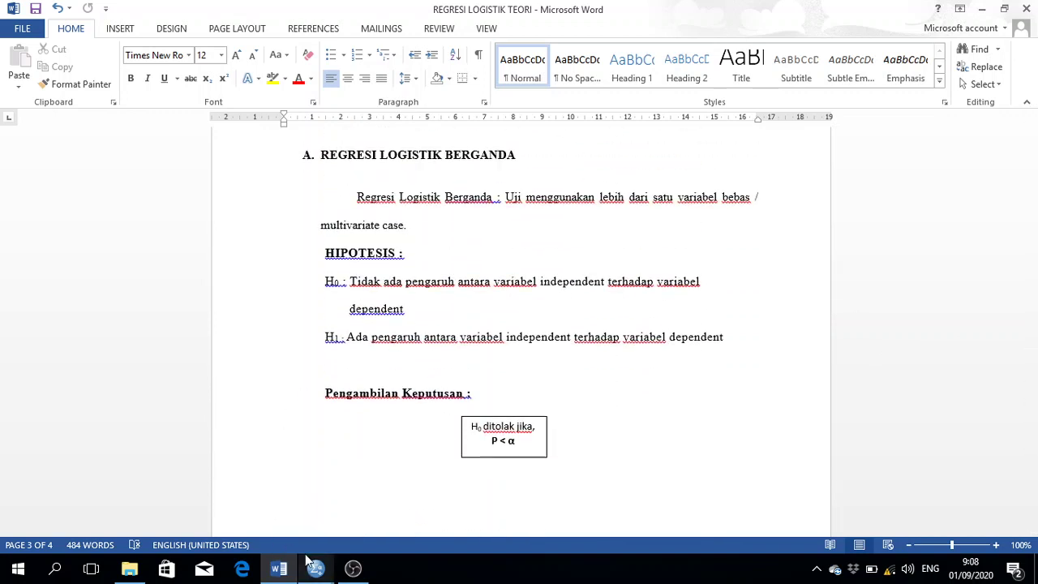
Step: Switch to the regresi logistik berganda.sav data in SPSS and examine the score columns and their categorised variables
mouse_move(316, 571)
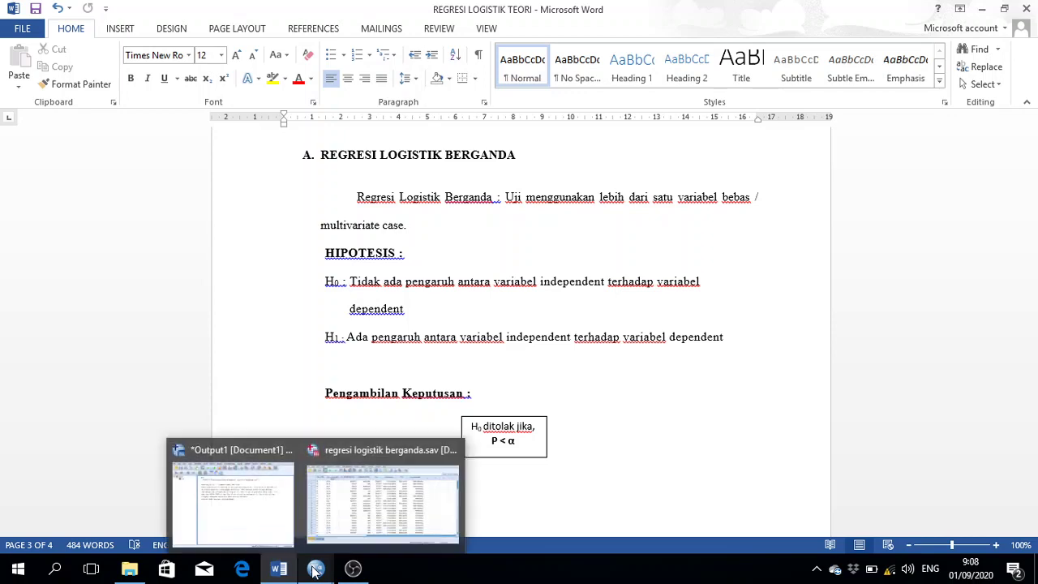
click(370, 519)
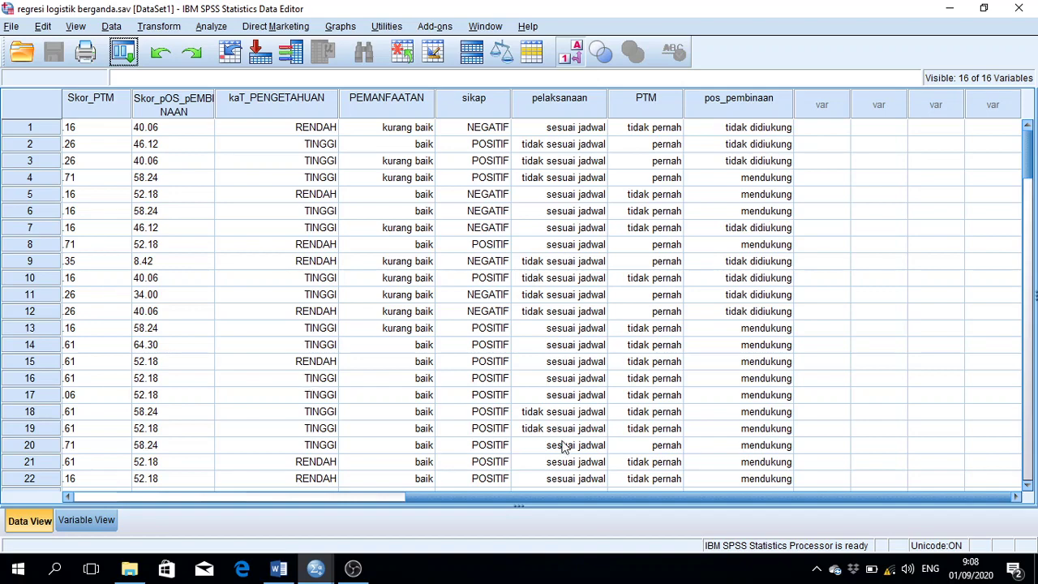
drag(492, 499, 322, 504)
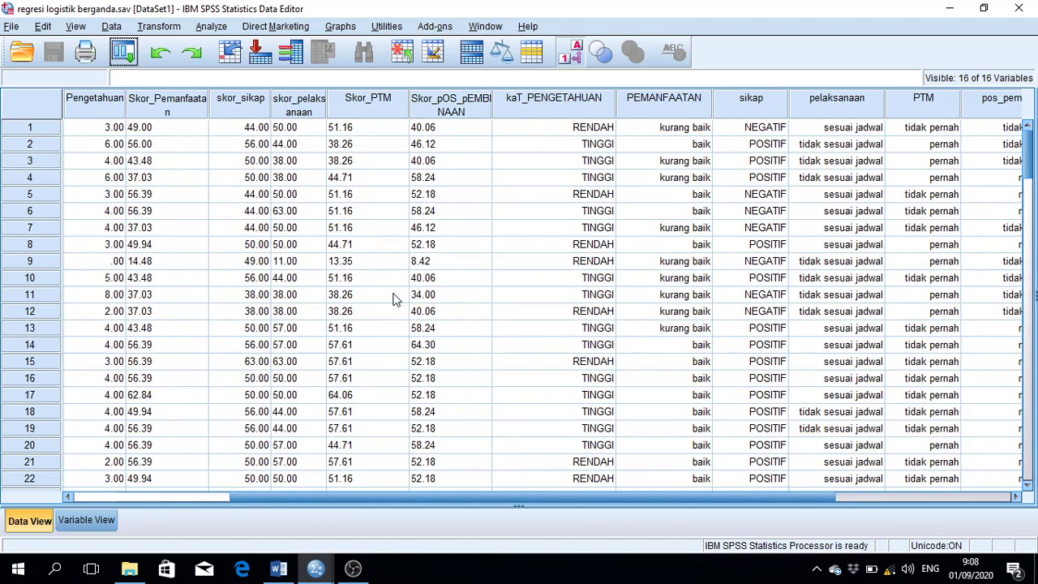
drag(385, 498, 557, 515)
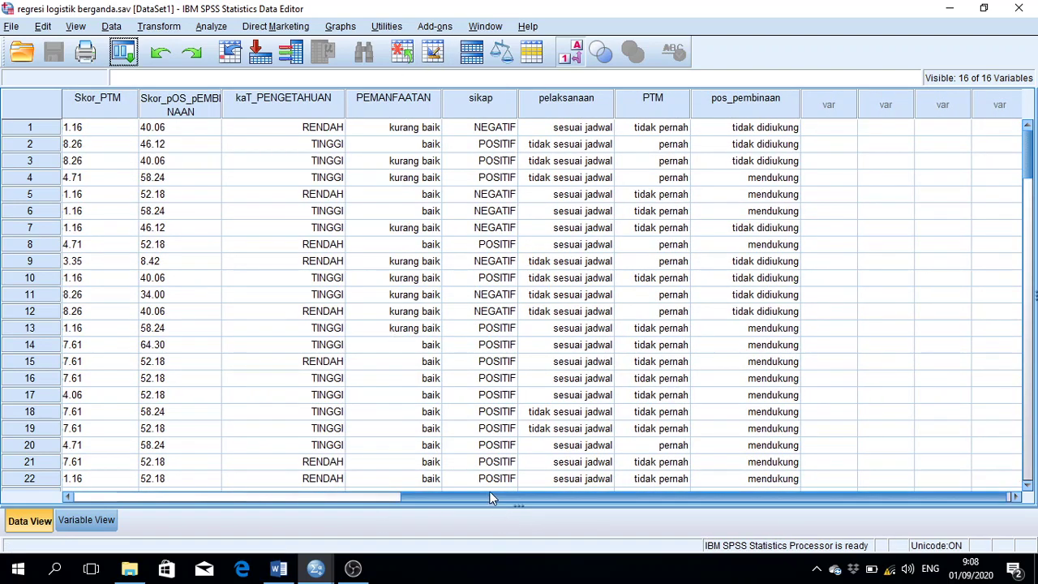
drag(490, 501, 225, 500)
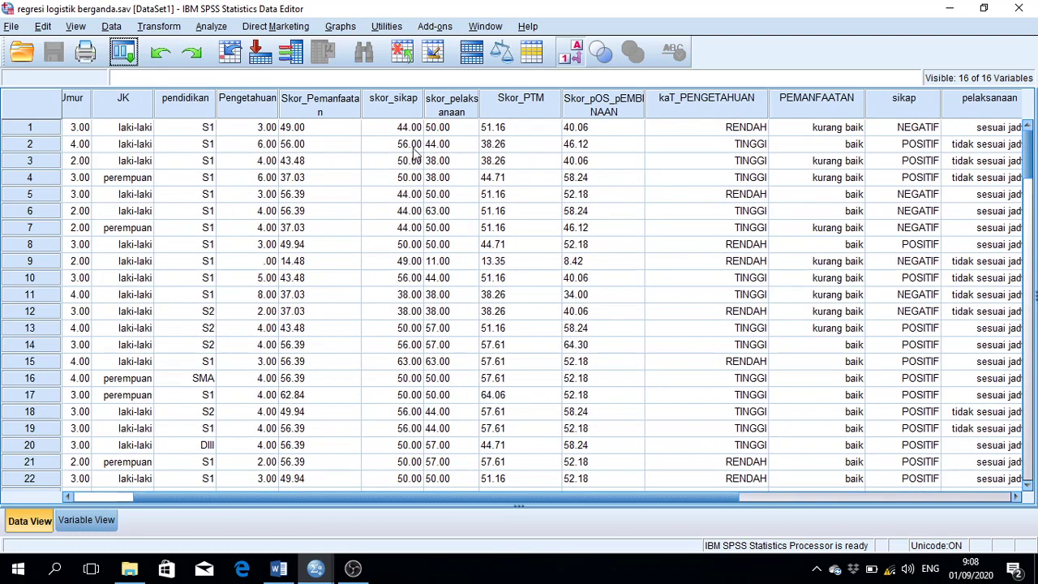
click(443, 112)
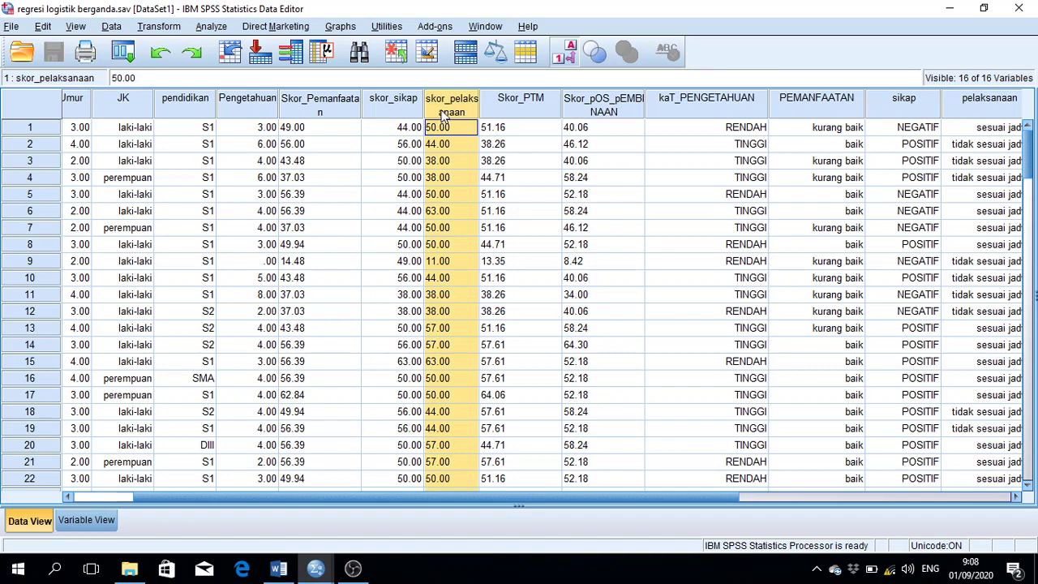
click(828, 101)
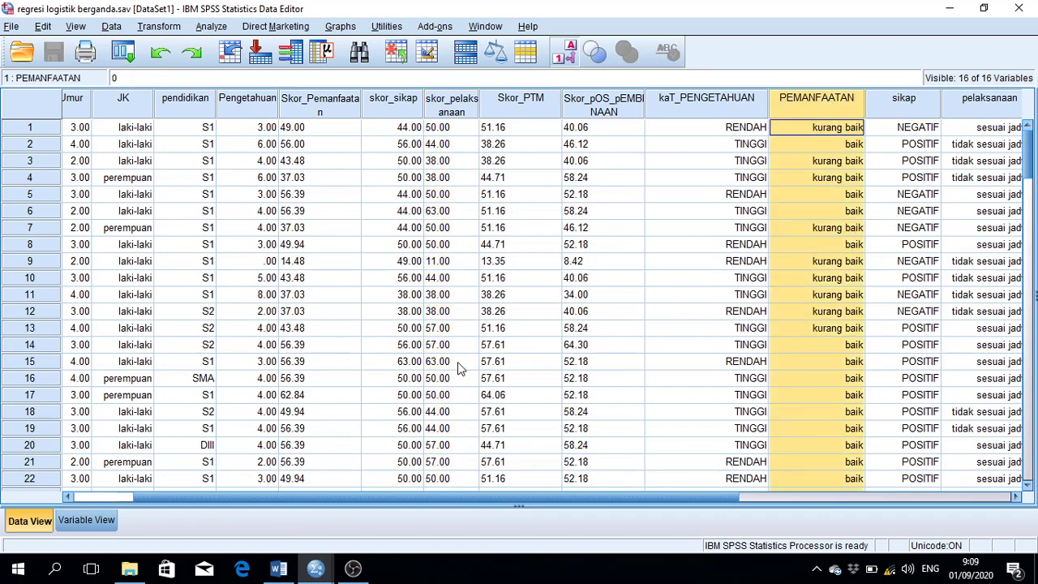
drag(363, 502, 570, 502)
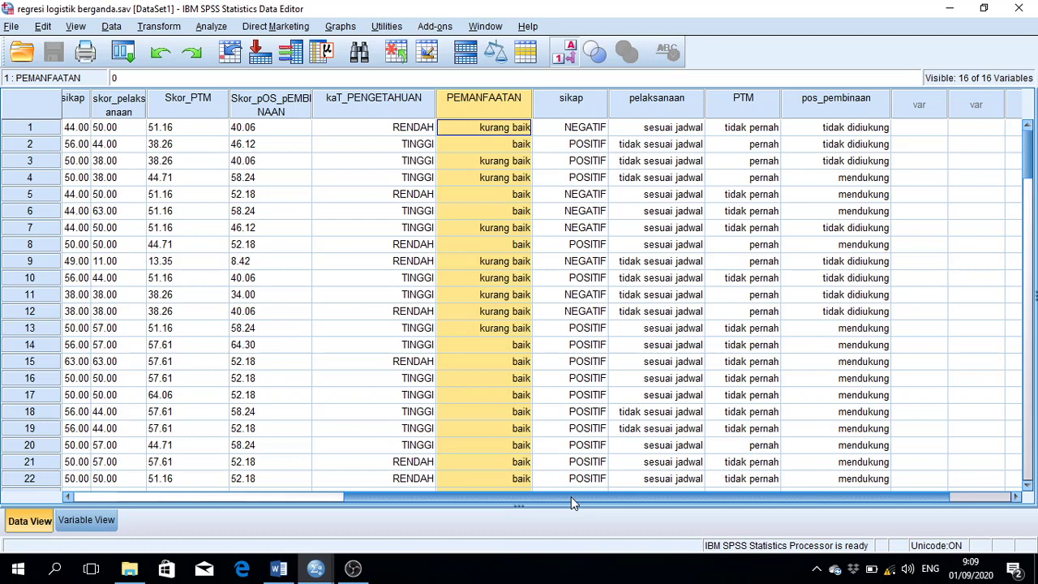
click(700, 428)
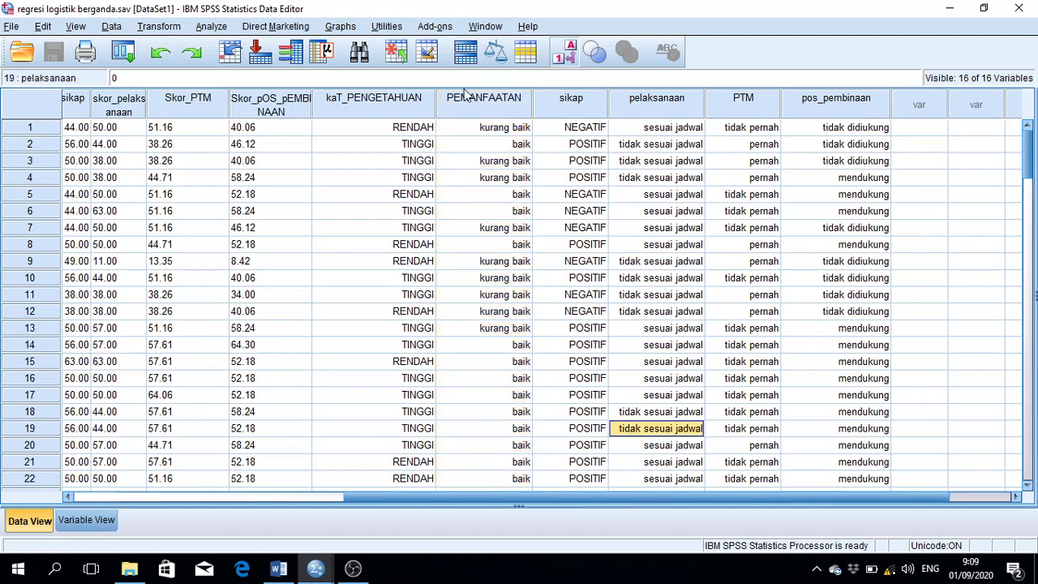
Step: Start a Binary Logistic regression and assign pos_pembinaan as the dependent variable
click(211, 26)
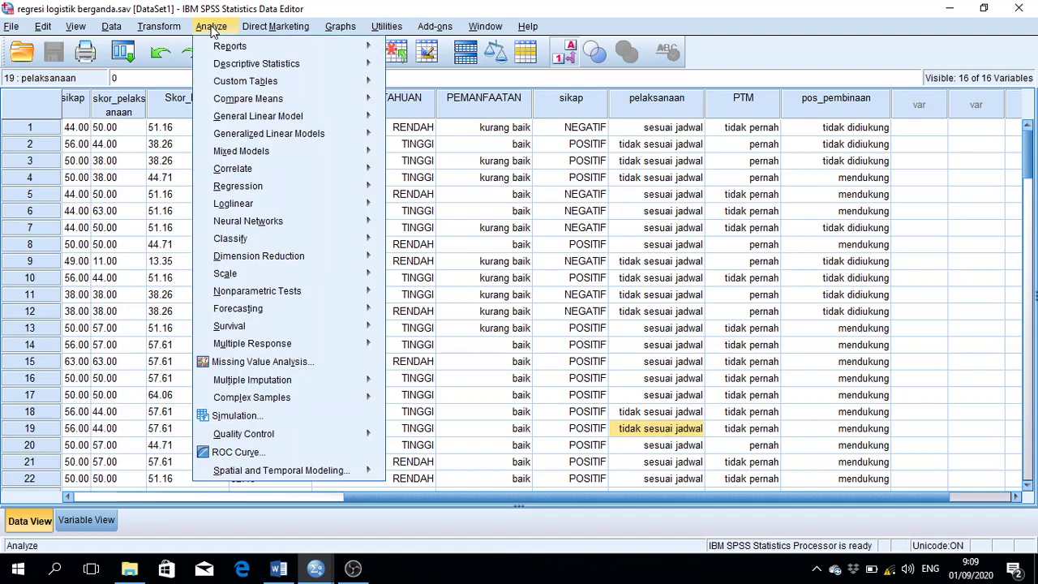
mouse_move(314, 186)
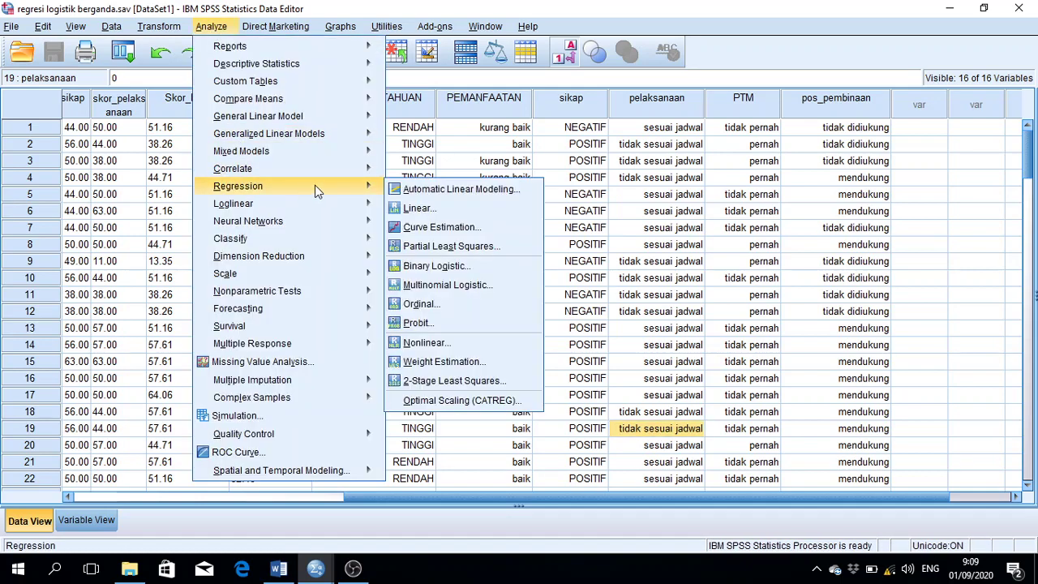
click(490, 269)
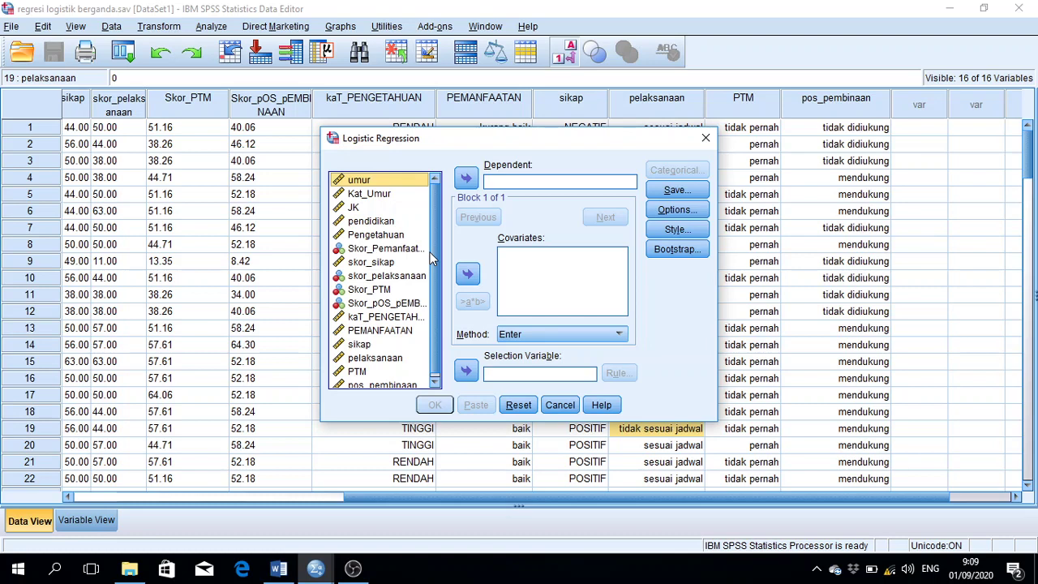
scroll(397, 308, down, 1)
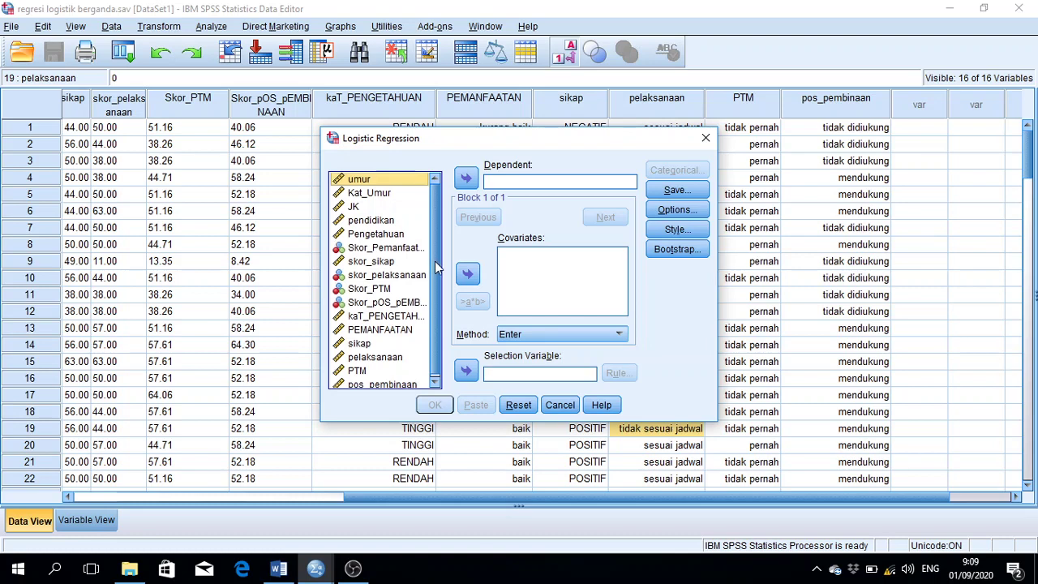
click(374, 382)
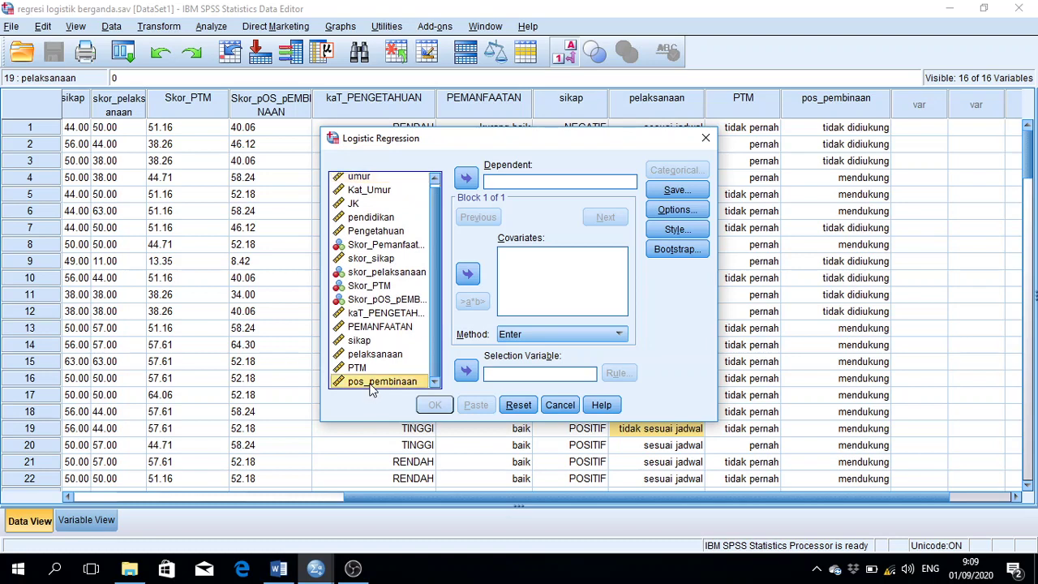
click(466, 179)
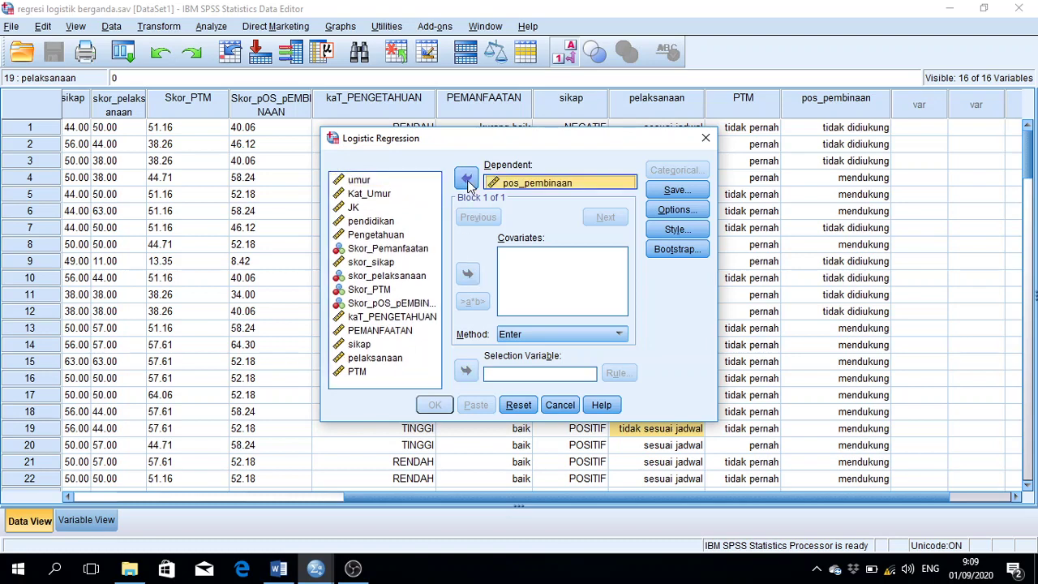
Step: Add kaT_PENGETAHUAN, PEMANFAATAN, sikap, pelaksanaan and PTM as covariates and set the method to Backward: Wald
click(392, 318)
click(392, 316)
click(467, 276)
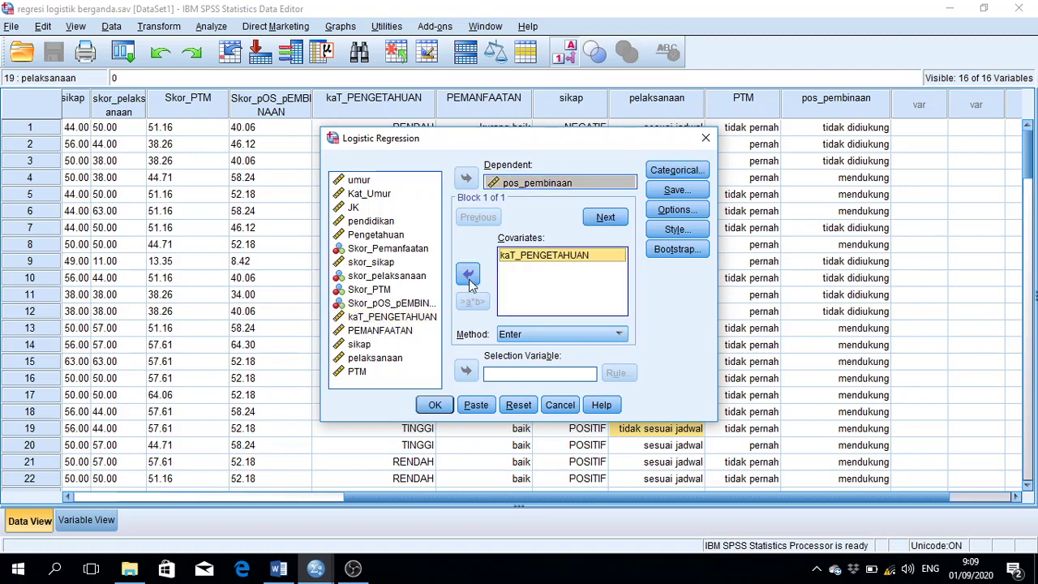
click(468, 275)
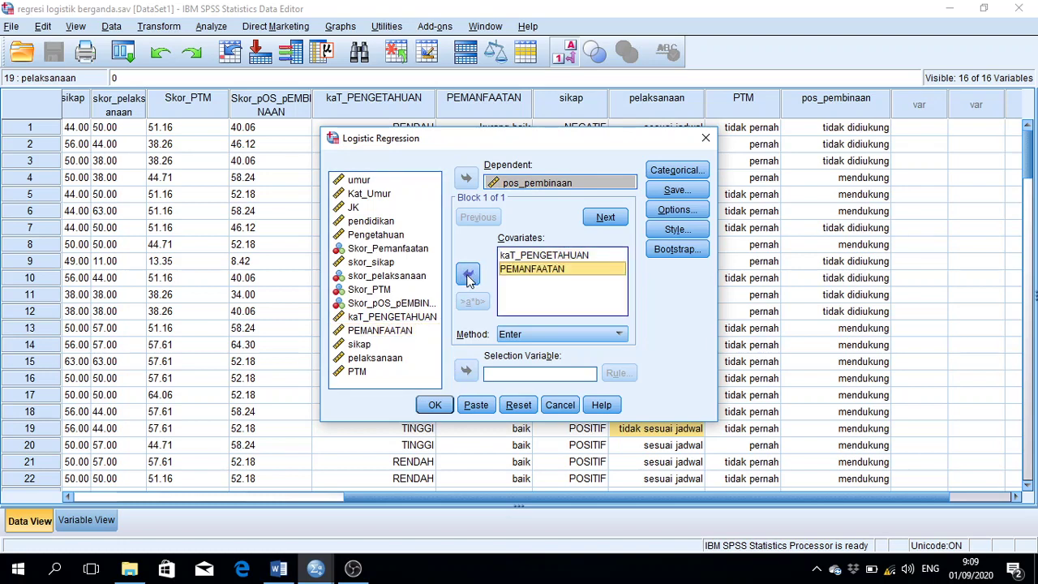
click(367, 347)
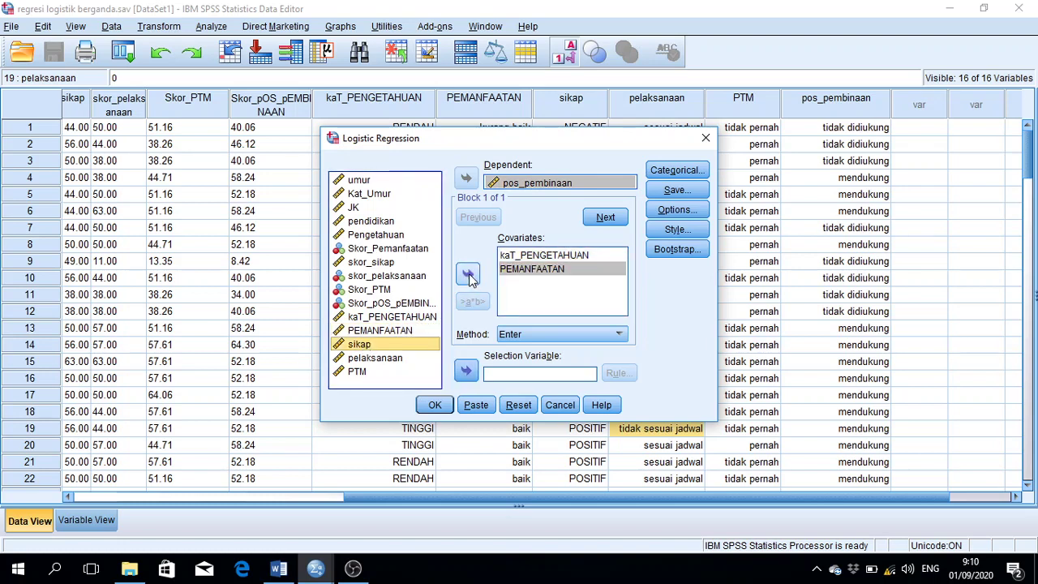
click(468, 276)
click(371, 359)
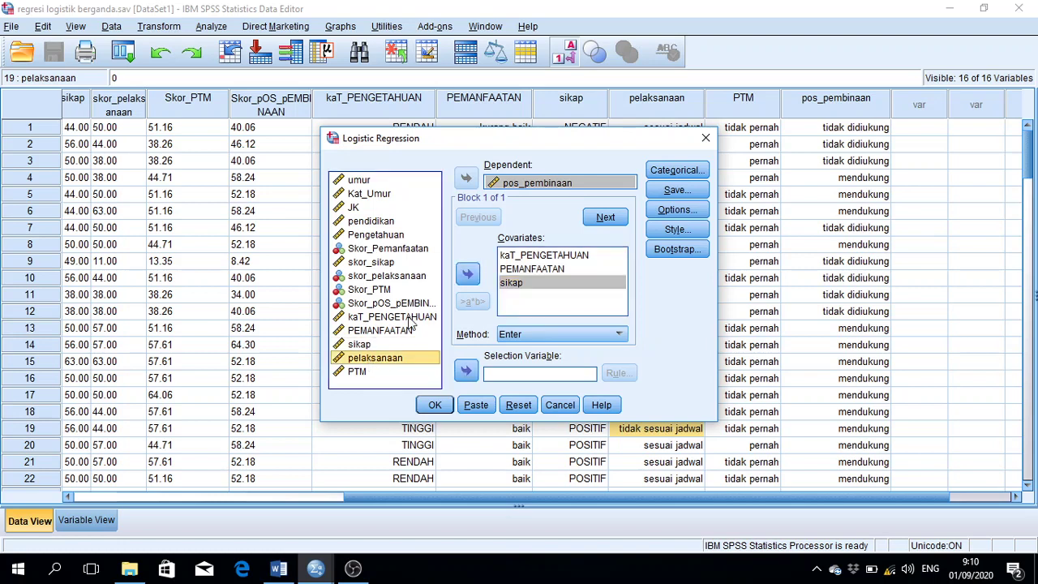
click(467, 274)
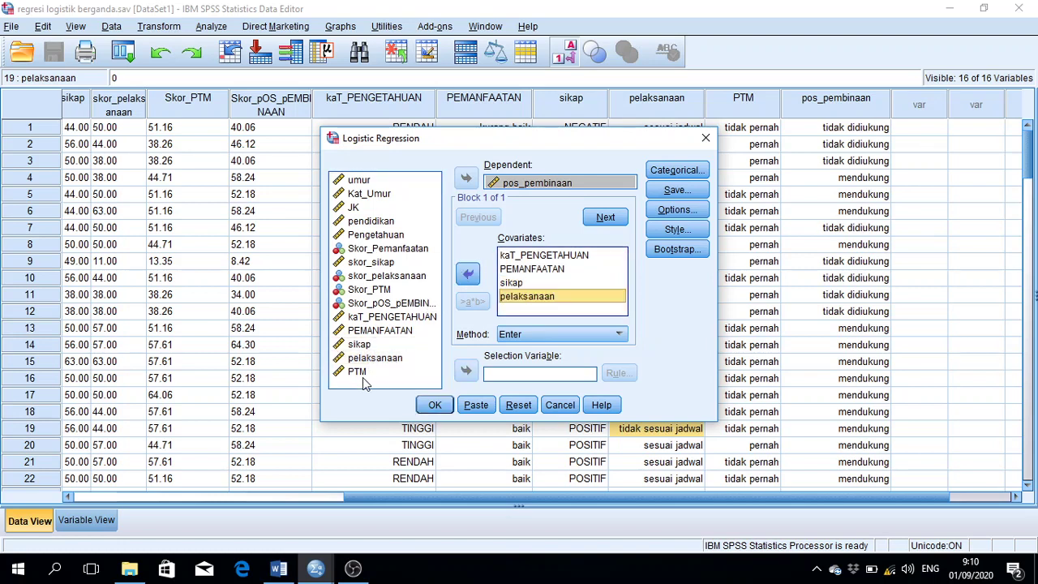
click(363, 373)
click(477, 275)
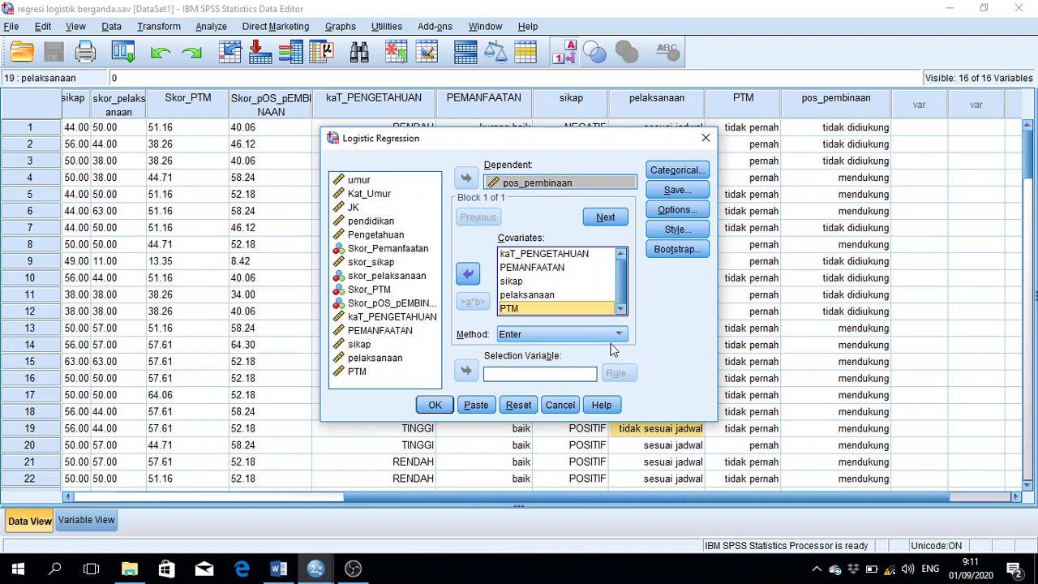
click(615, 335)
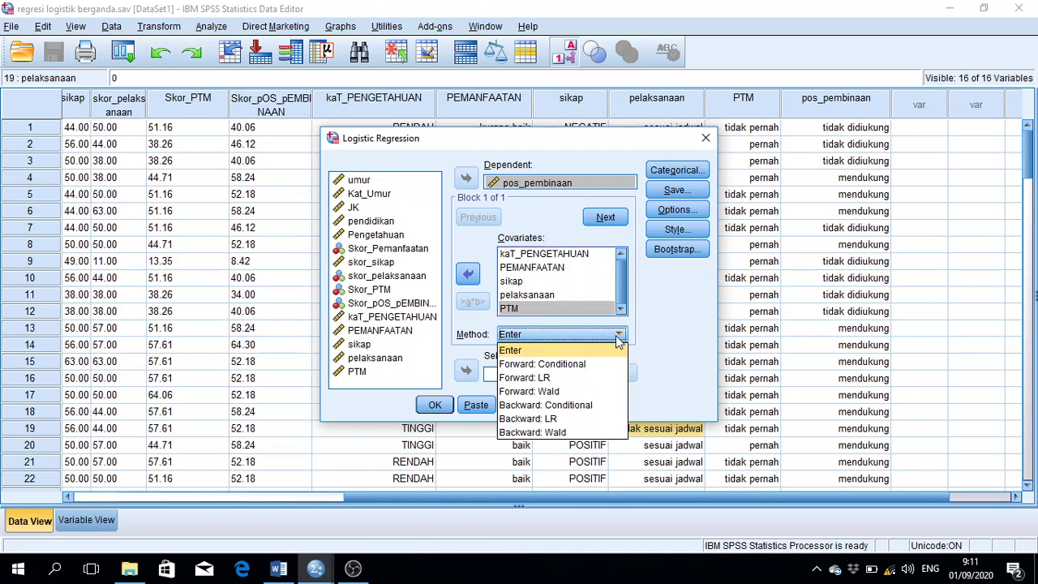
click(567, 432)
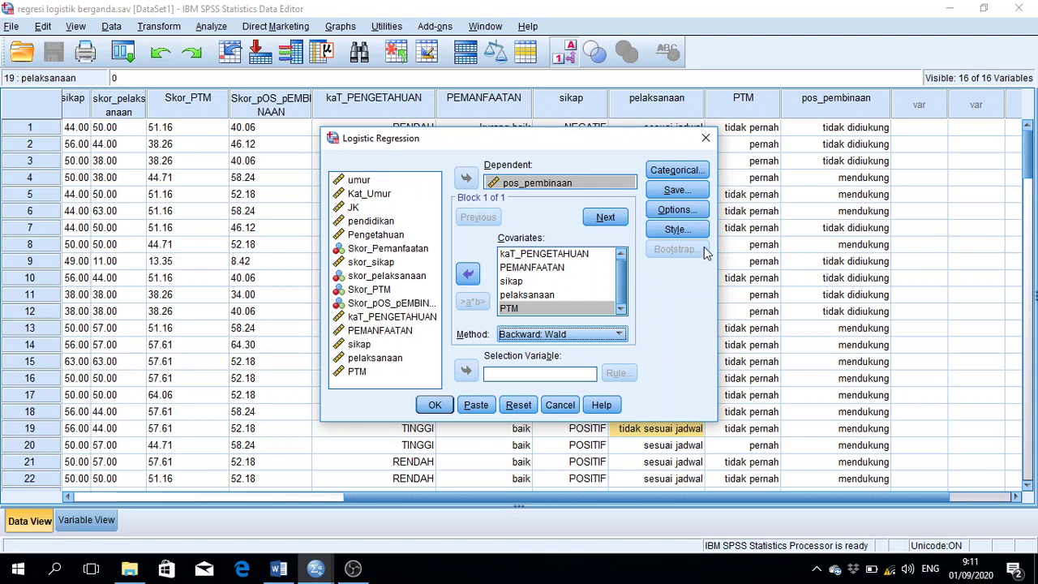
Step: Define kaT_PENGETAHUAN, PEMANFAATAN, sikap, pelaksanaan and PTM as categorical covariates with the Indicator contrast and the last category as reference
click(673, 172)
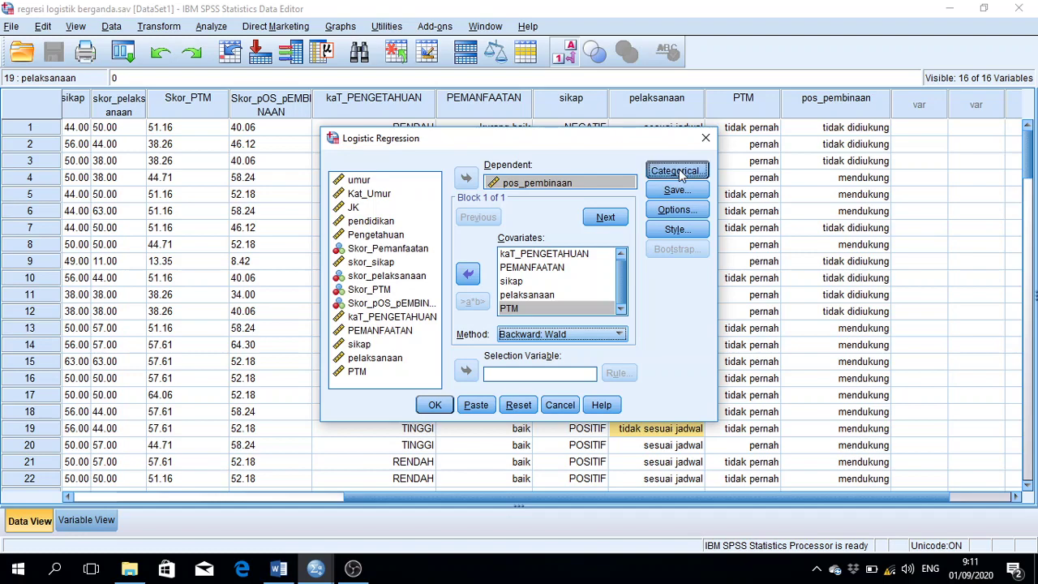
key(ctrl+a)
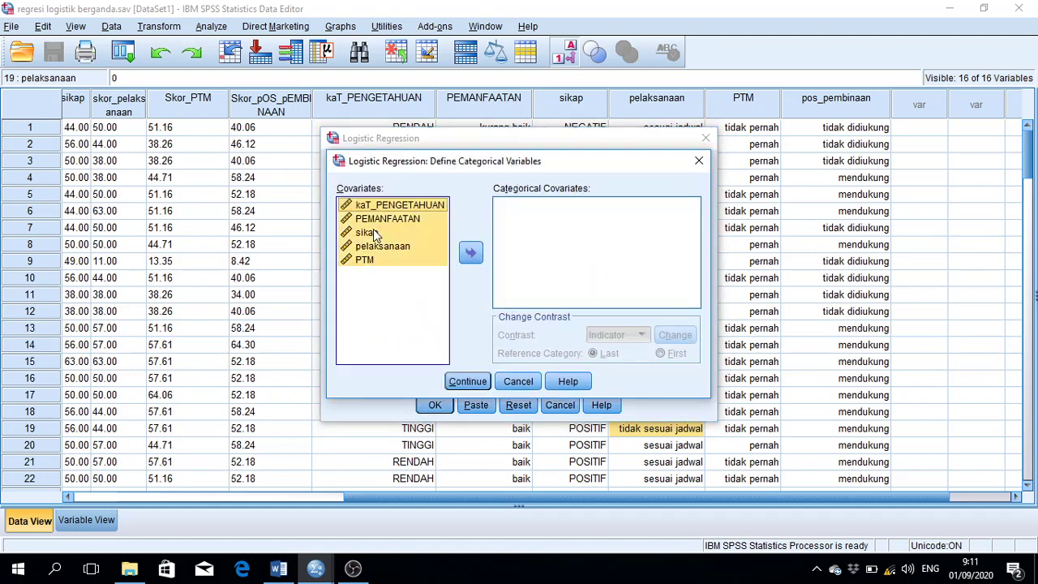
click(471, 254)
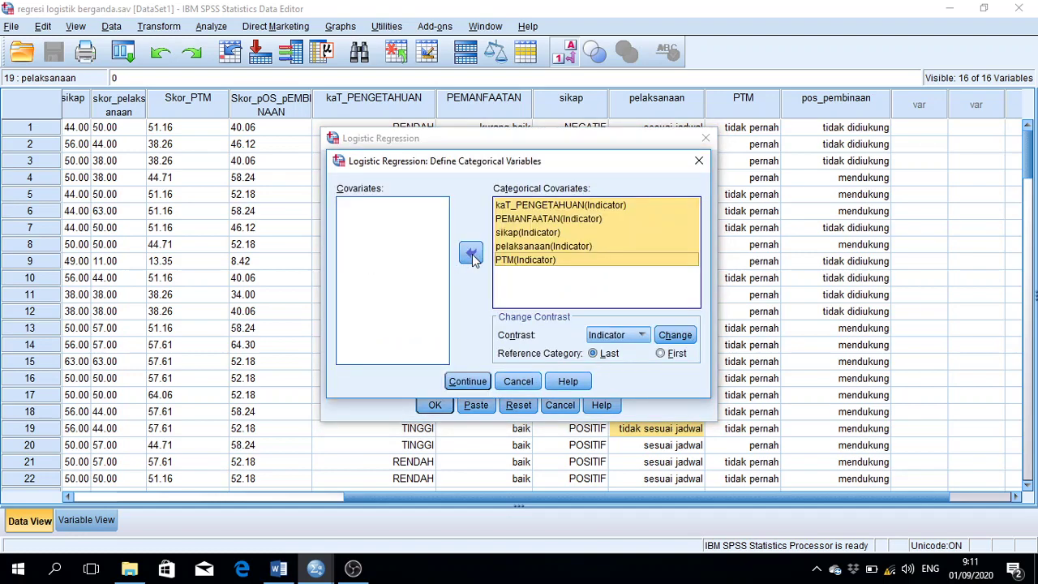
click(477, 384)
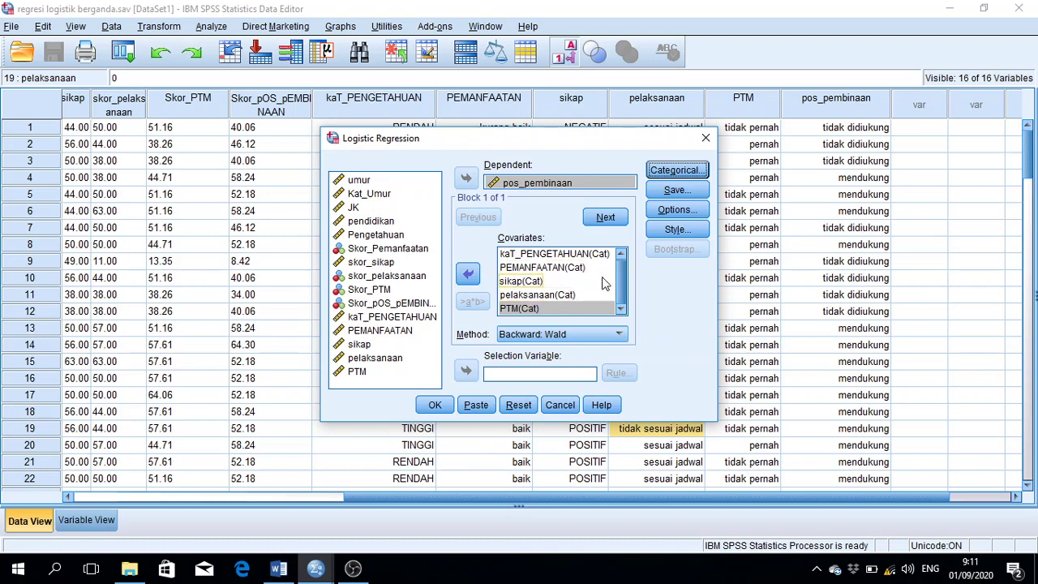
Step: Set the regression to save the predicted probabilities
click(673, 191)
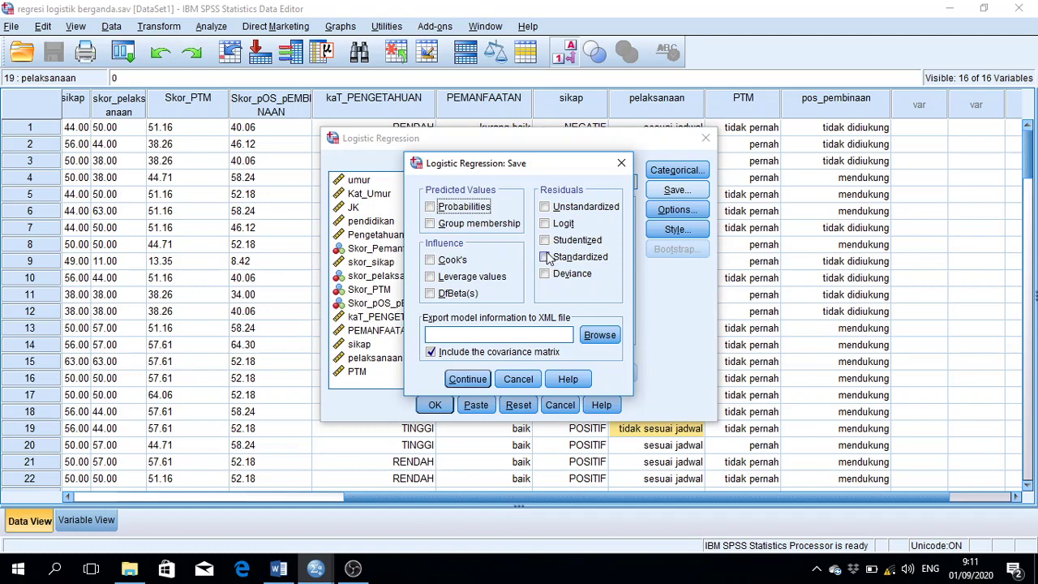
click(450, 210)
click(469, 382)
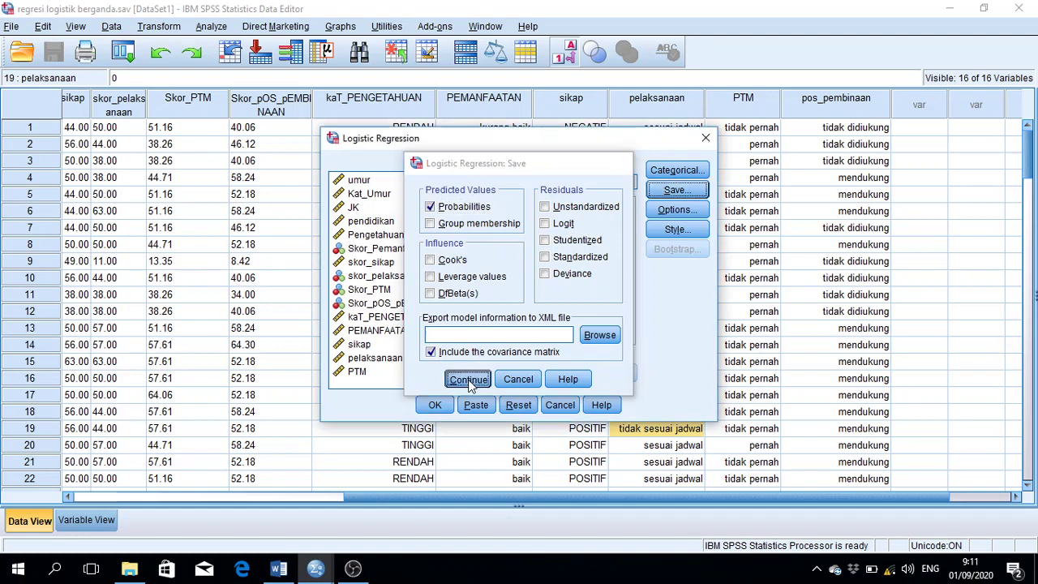
Step: Include the 95% CI for exp(B), correlations of estimates and iteration history in the output, and run the logistic regression
click(683, 212)
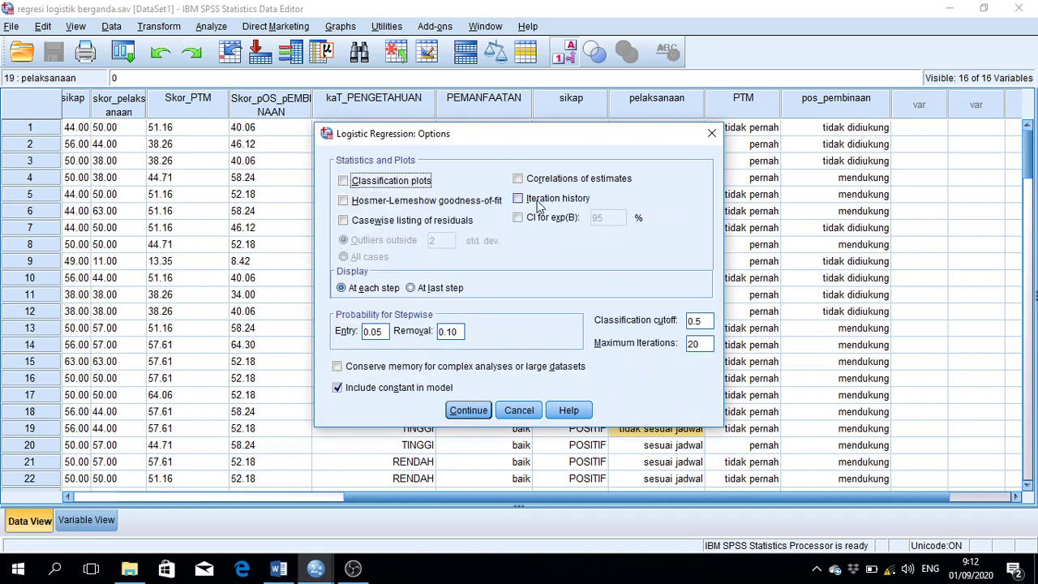
click(518, 217)
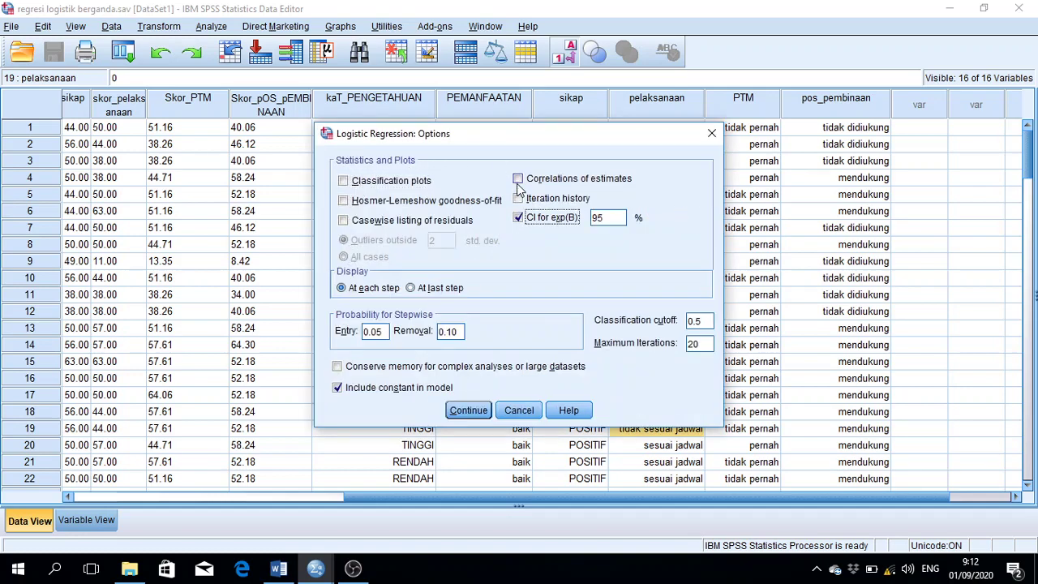
click(517, 180)
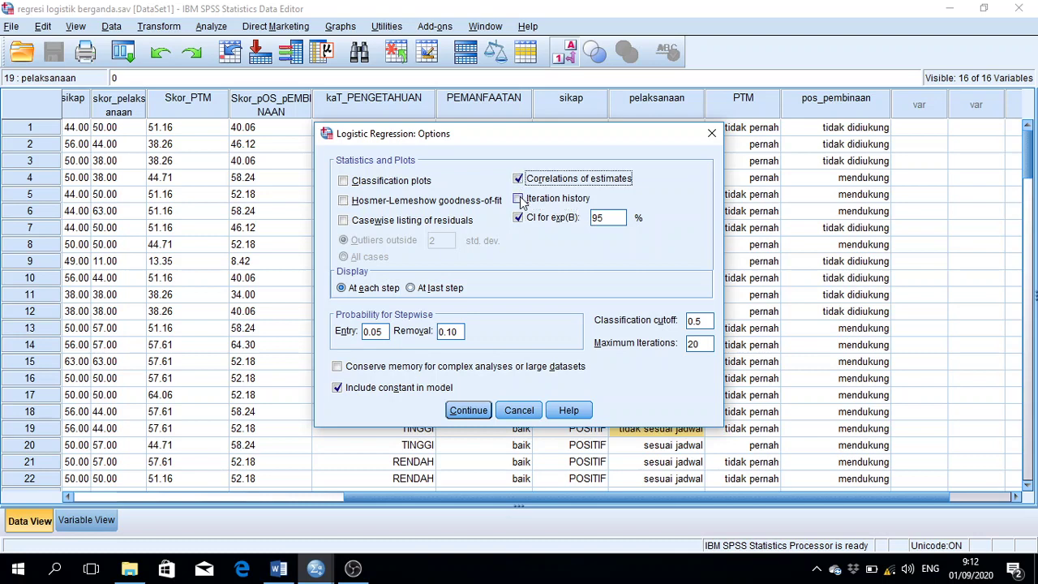
click(519, 199)
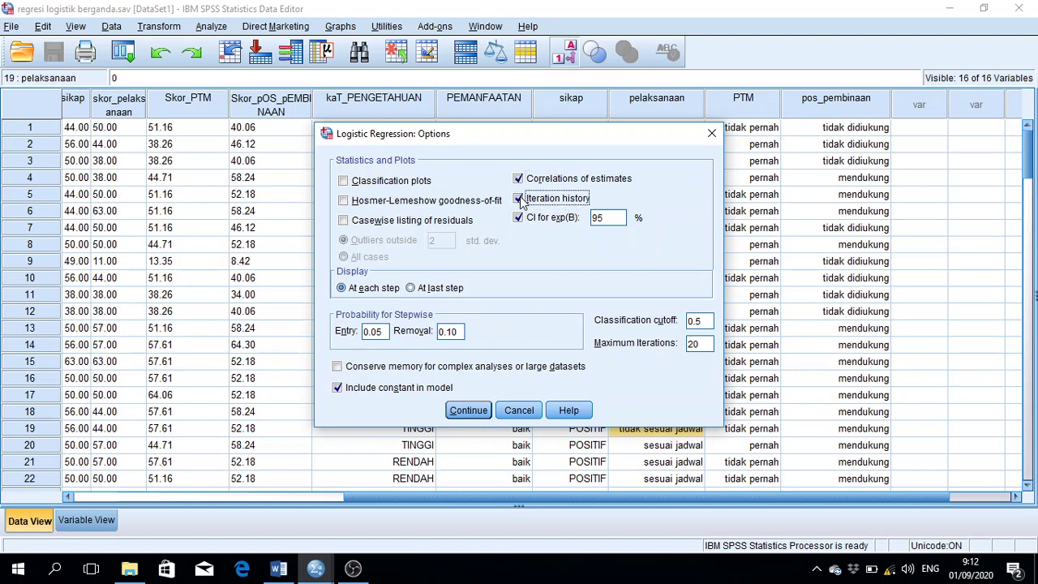
click(469, 411)
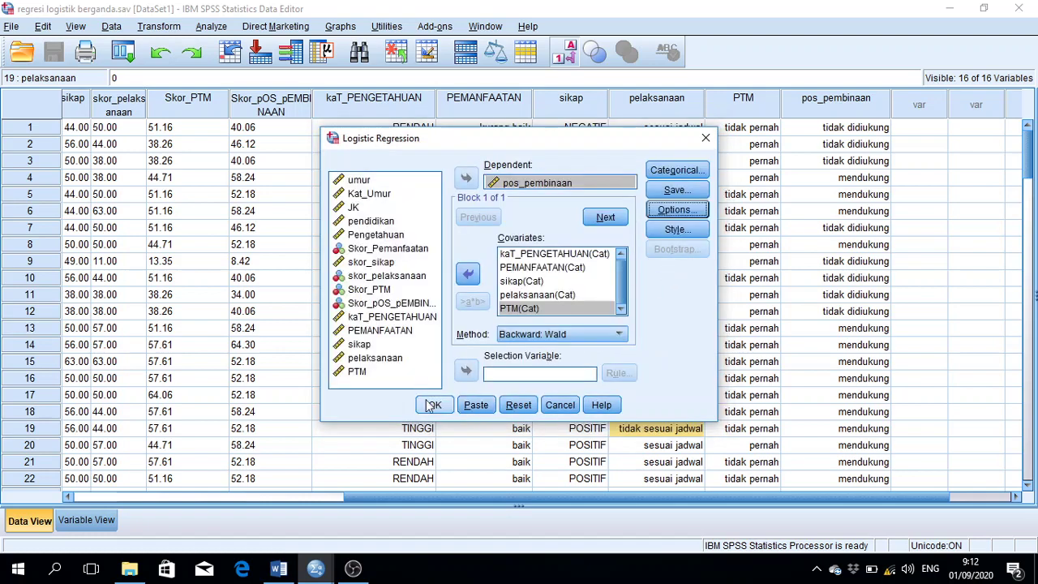
click(431, 406)
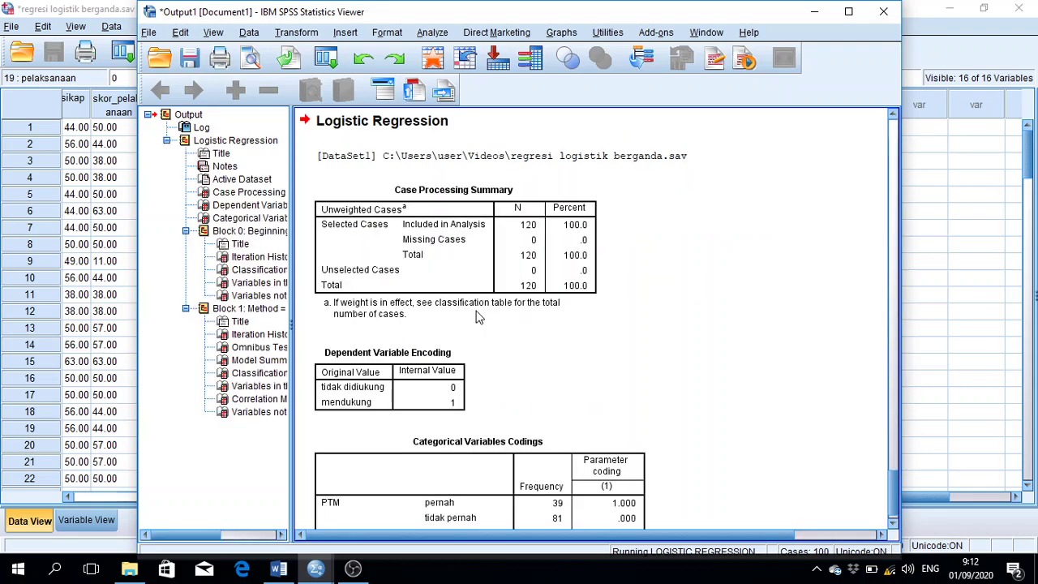
Step: Delete the active dataset path line under the Logistic Regression heading in the output
click(674, 158)
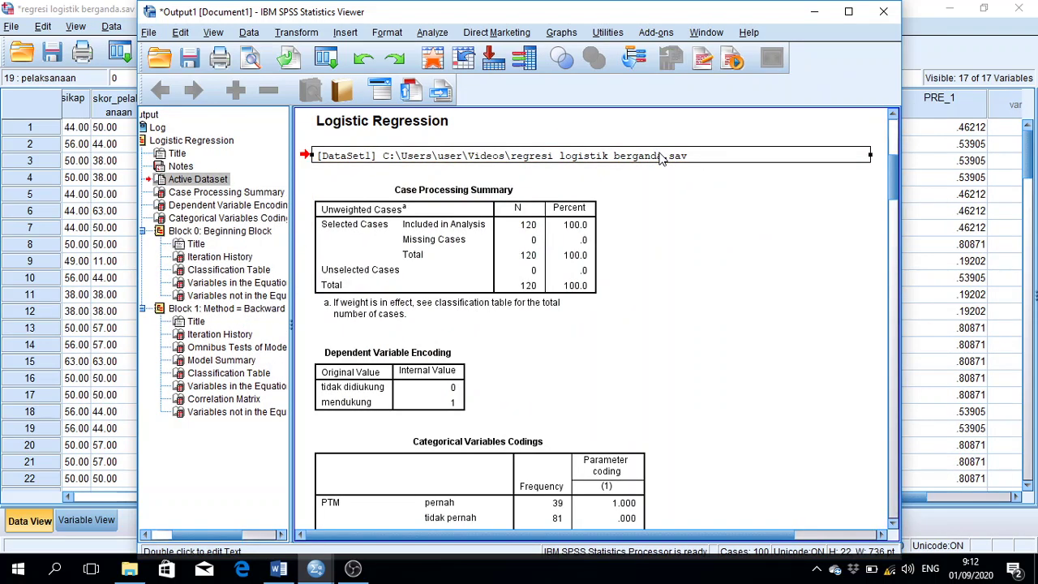
key(Delete)
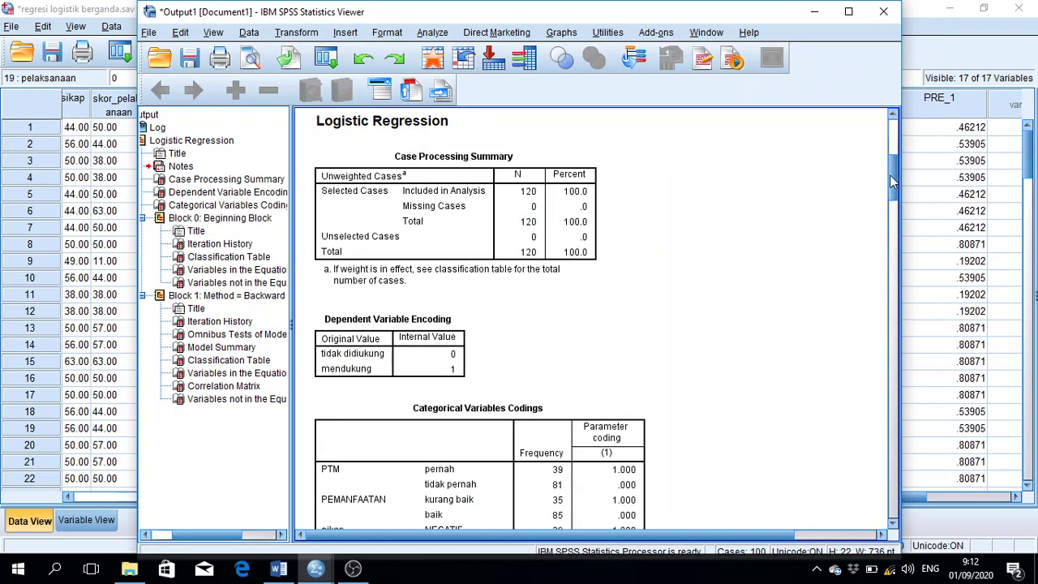
drag(890, 175, 890, 174)
Step: Maximize the output and examine the codings, Block 0 tables, Omnibus Tests, Model Summary, Classification Table and Variables in the Equation for Block 1
click(847, 11)
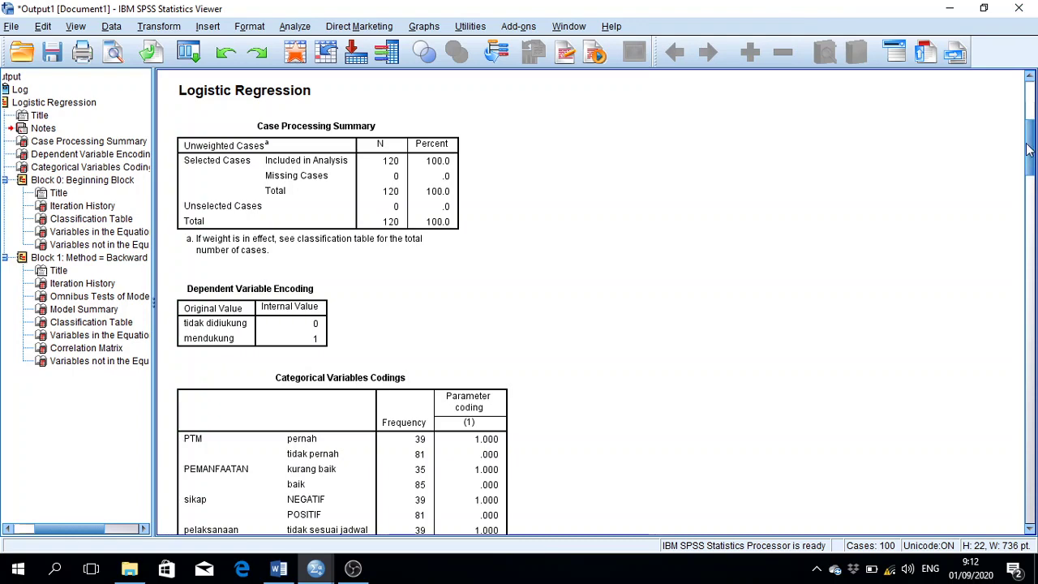
drag(1028, 149, 1033, 197)
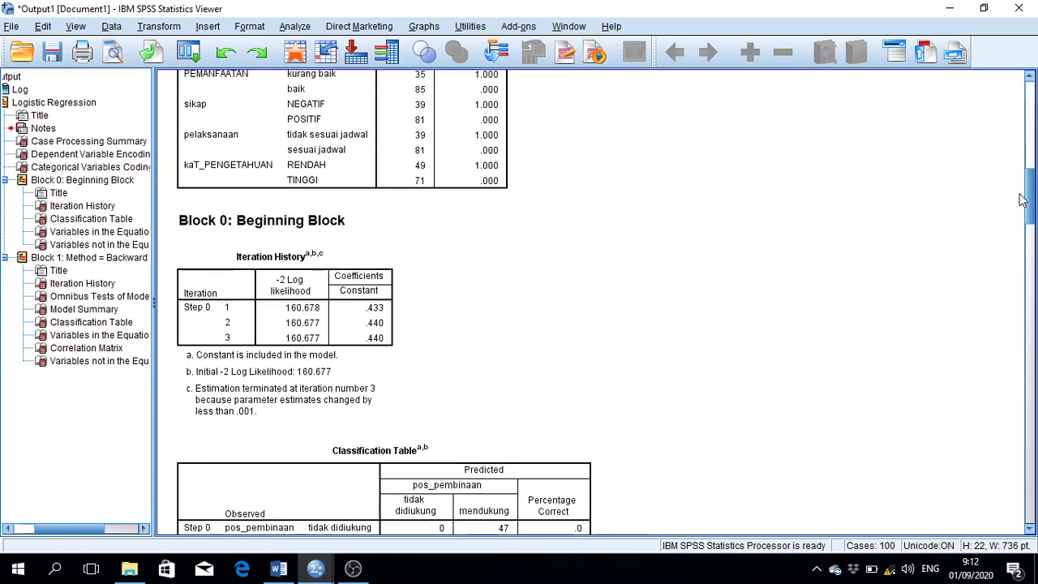
drag(1028, 204, 1032, 275)
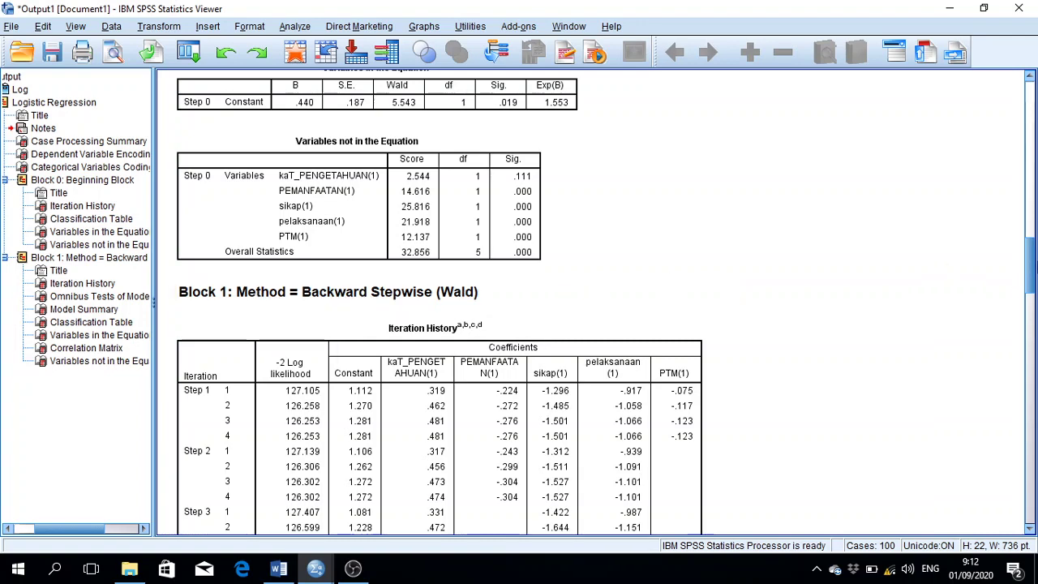
drag(1034, 263, 1033, 325)
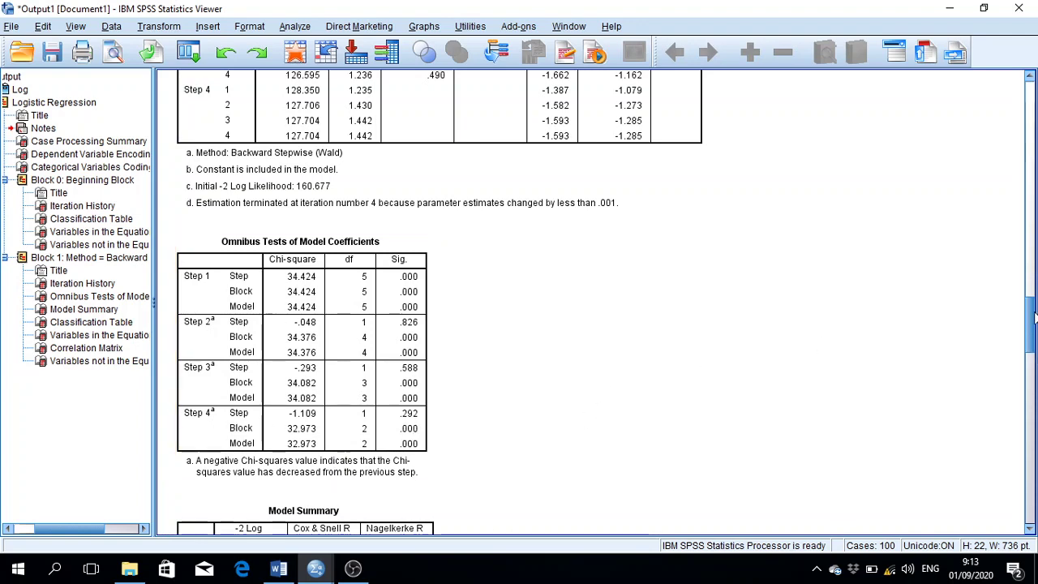
drag(1033, 317, 1030, 357)
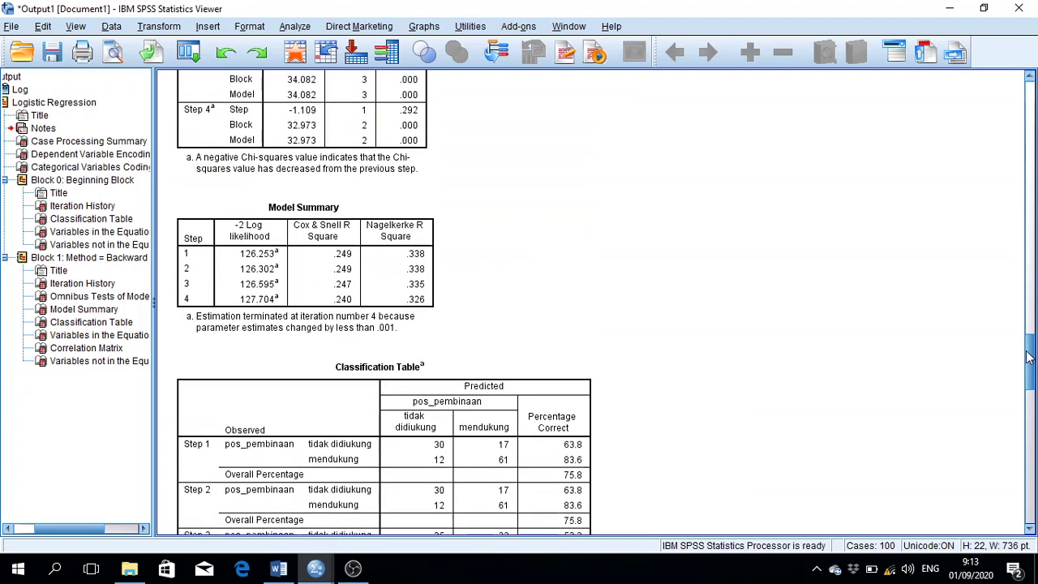
click(415, 266)
drag(1032, 363, 1033, 421)
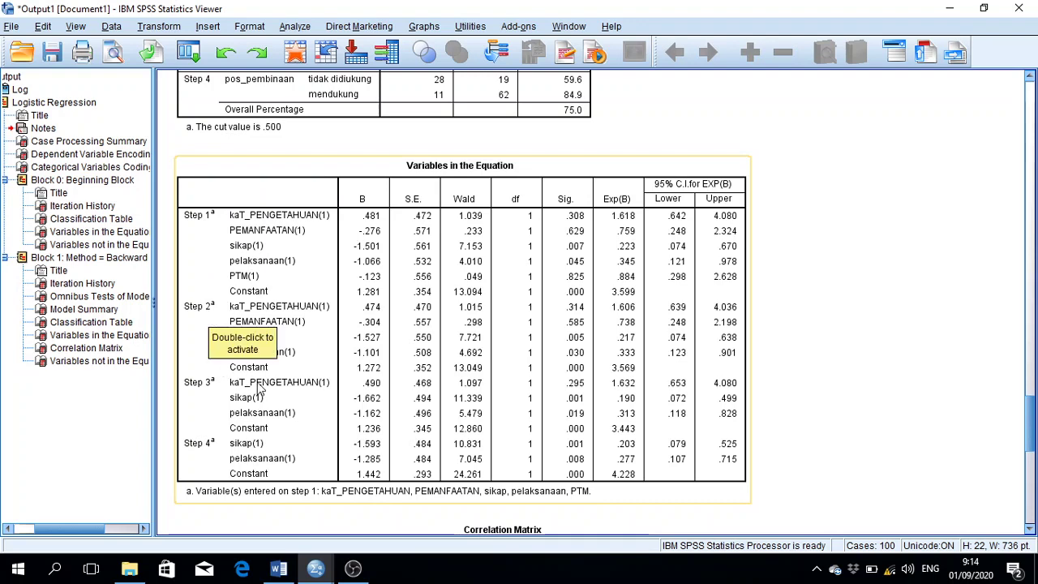
click(336, 341)
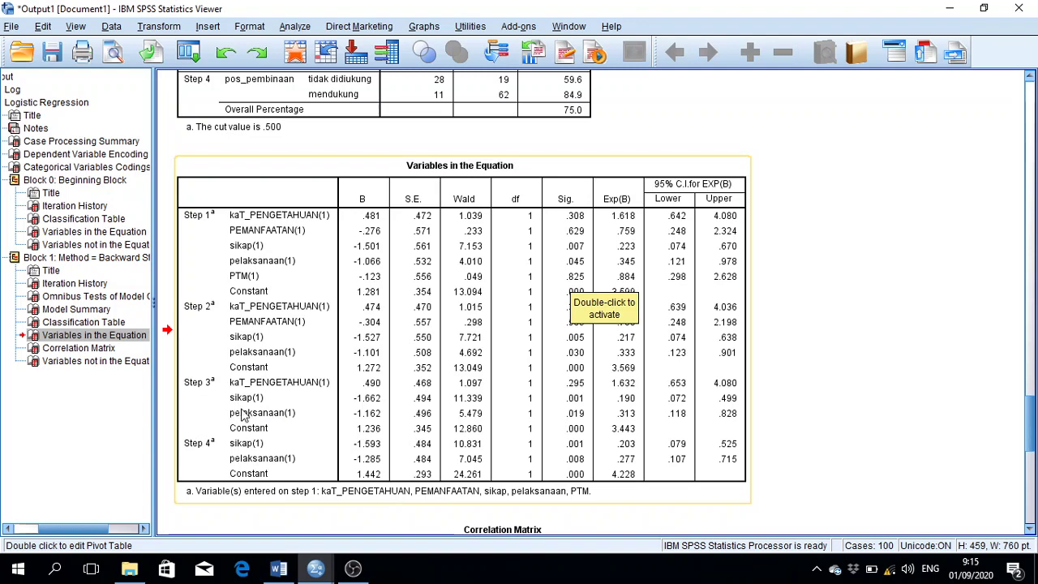
click(466, 351)
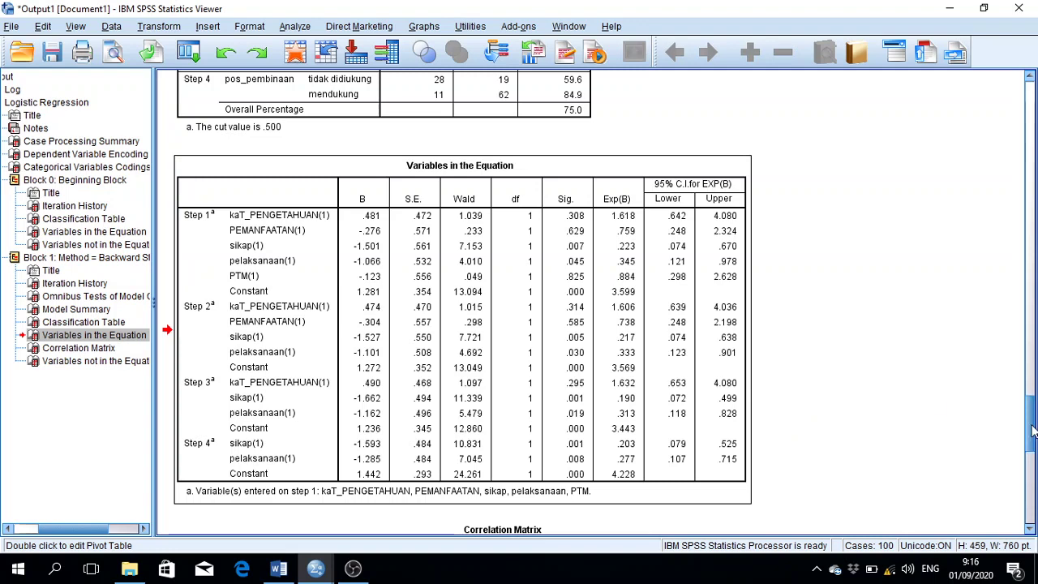
drag(1033, 430, 1033, 440)
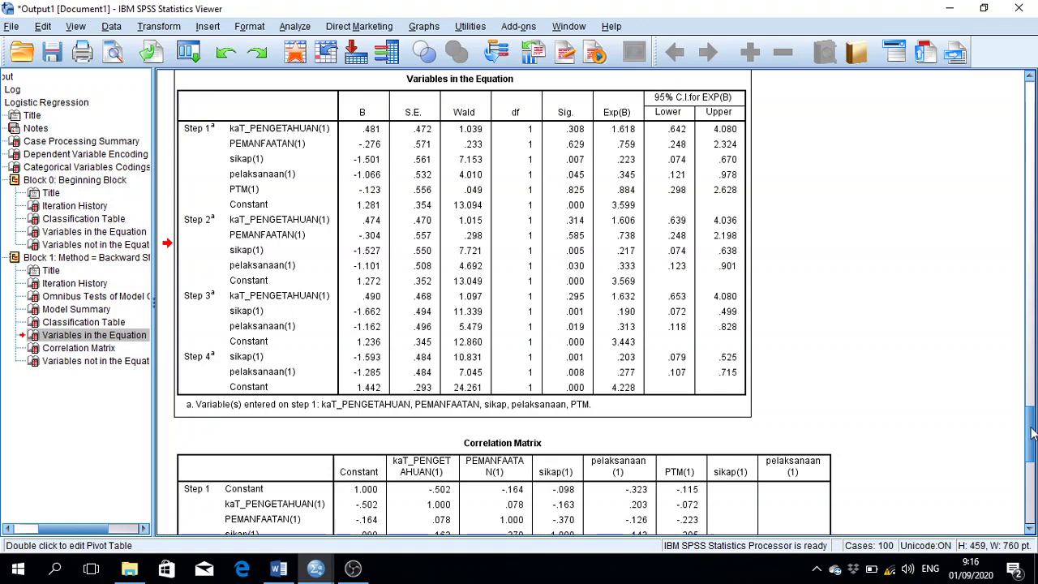
drag(1033, 434, 1033, 406)
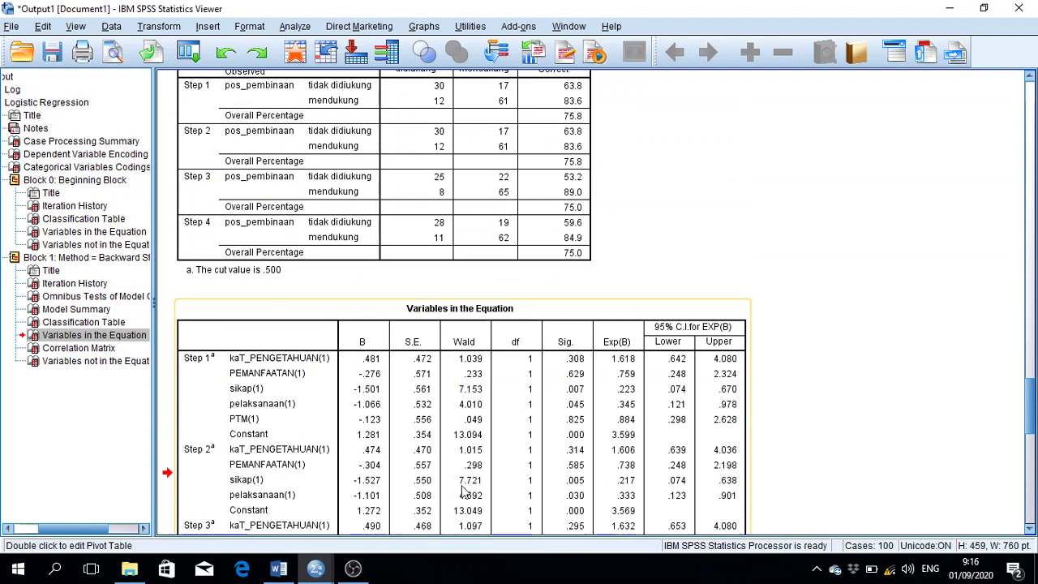
Step: Switch to the REGRESI LOGISTIK TEORI document in Word and change the number of factors in the interpretation paragraph to 5
mouse_move(283, 574)
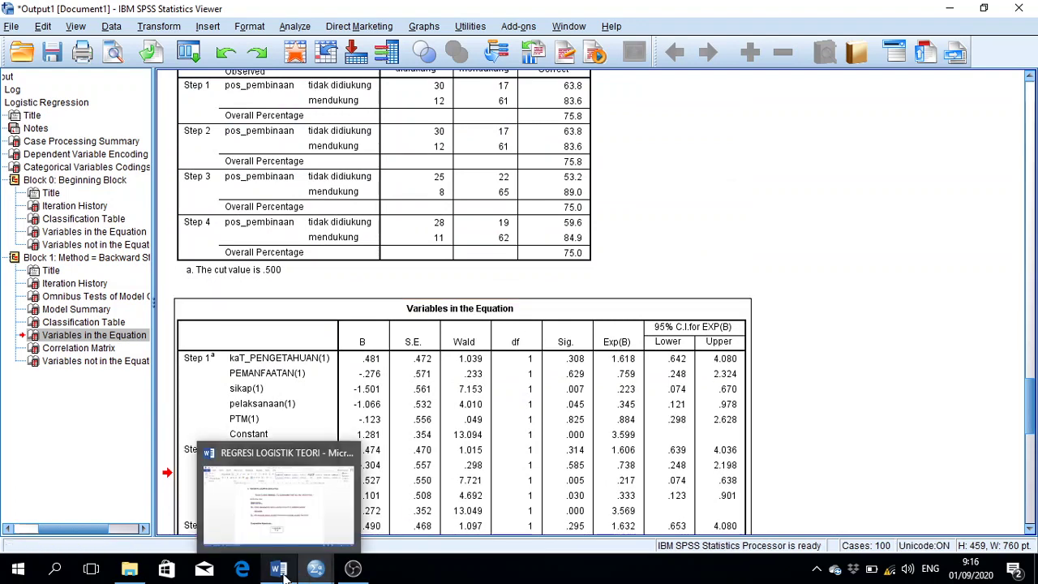
click(282, 514)
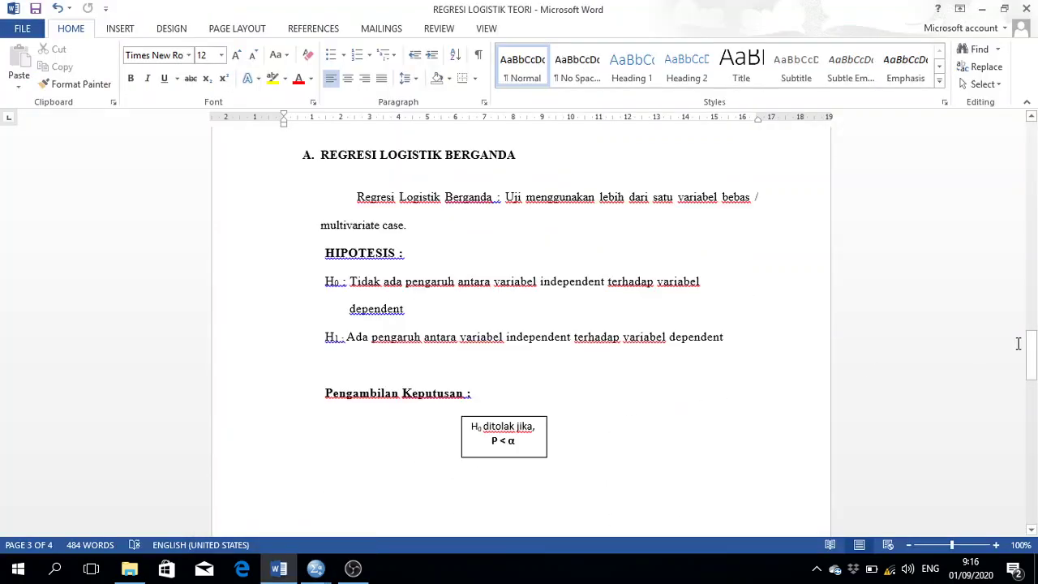
drag(1031, 347, 1034, 452)
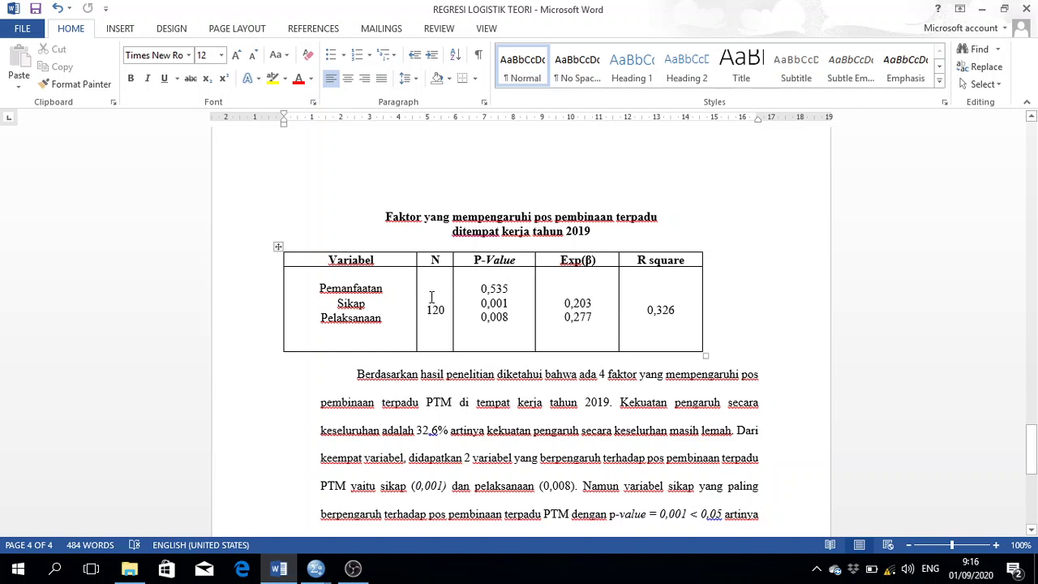
click(605, 376)
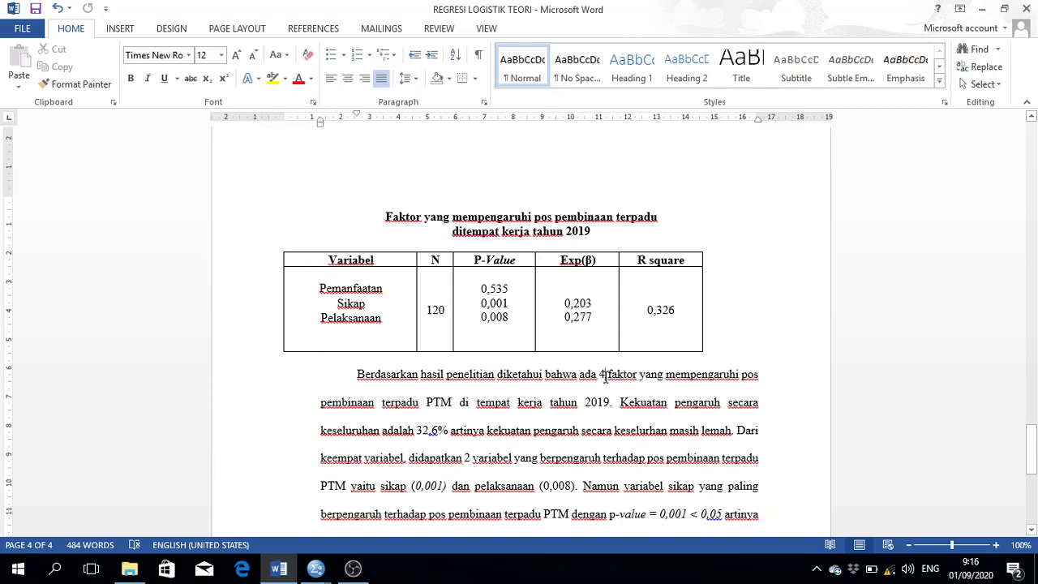
key(BackSpace)
text(5)
Step: Review the results table's Pemanfaatan row, p-values, Exp(β) and R square together with the interpretation of overall influence strength
drag(386, 289, 334, 289)
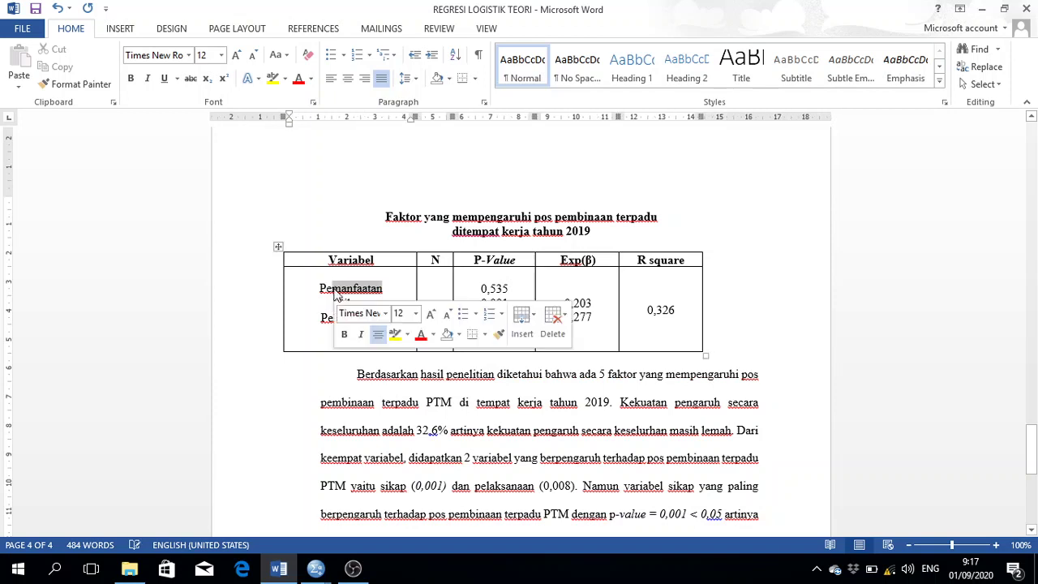
drag(511, 288, 484, 288)
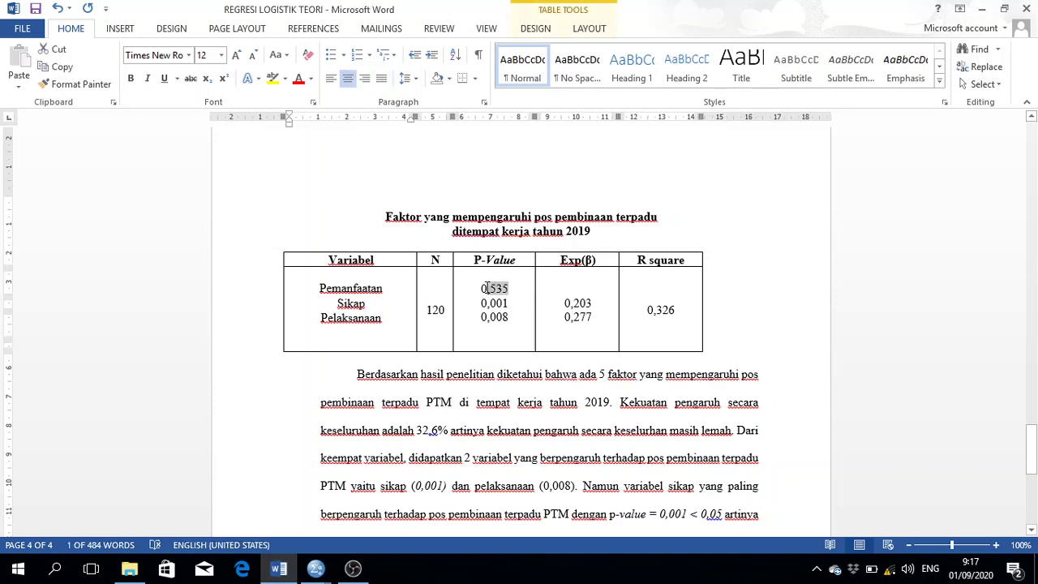
click(585, 289)
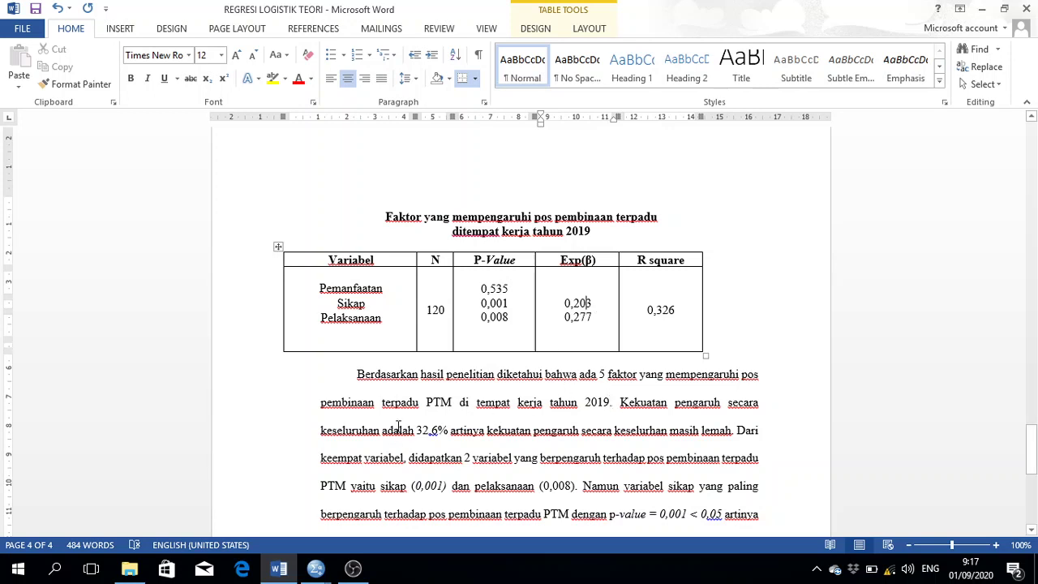
click(688, 259)
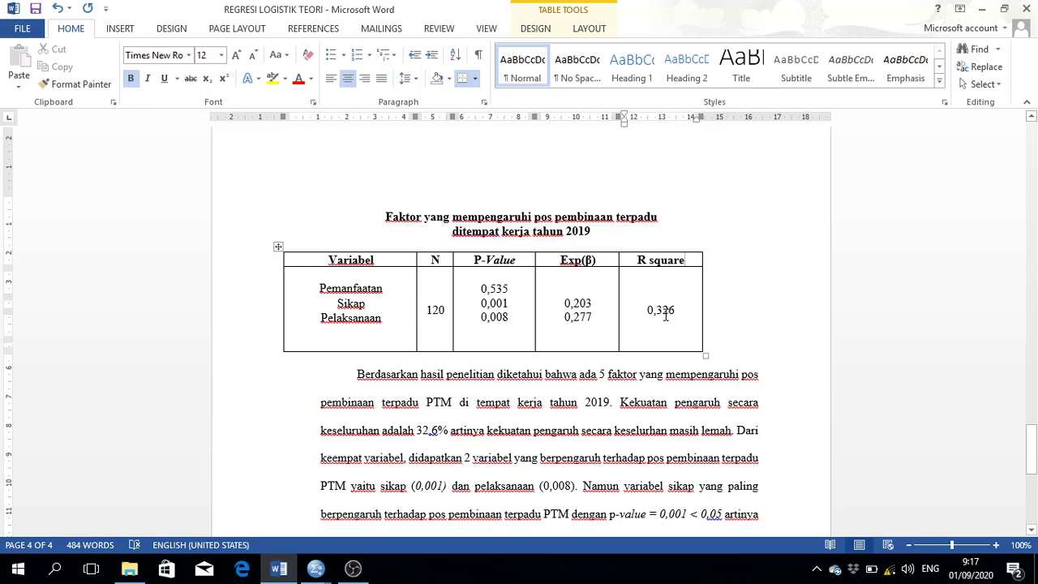
click(733, 429)
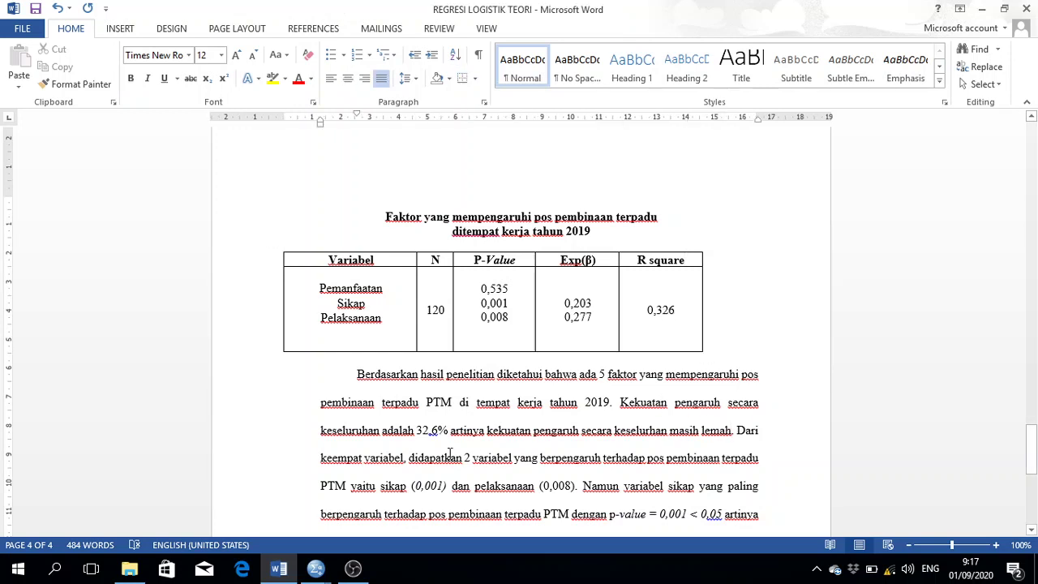
Step: Replace "keempat" with "kelima" before "variabel" in the interpretation paragraph
click(362, 458)
key(BackSpace)
key(BackSpace)
key(BackSpace)
key(BackSpace)
key(BackSpace)
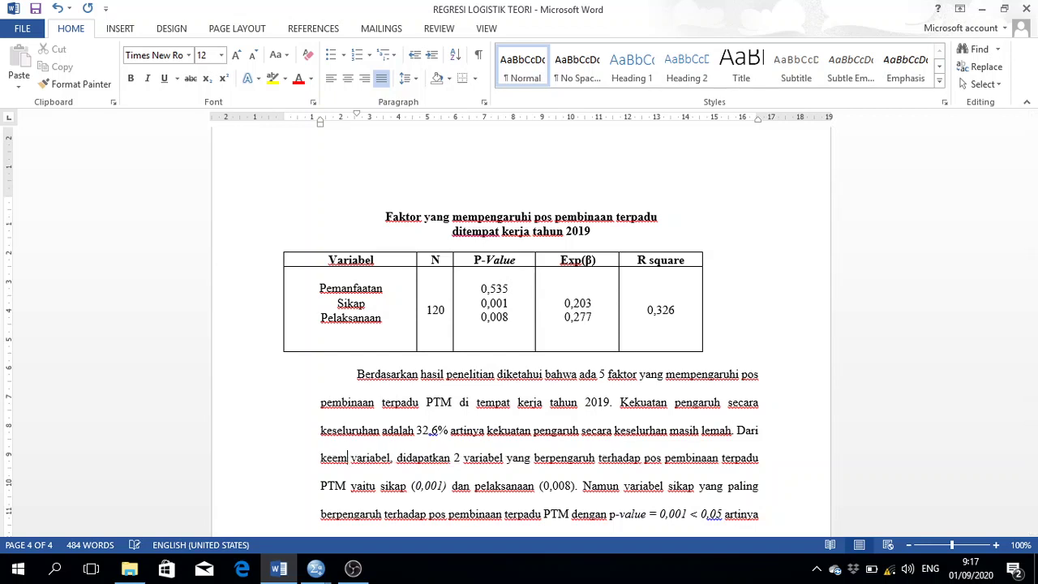
text(lima)
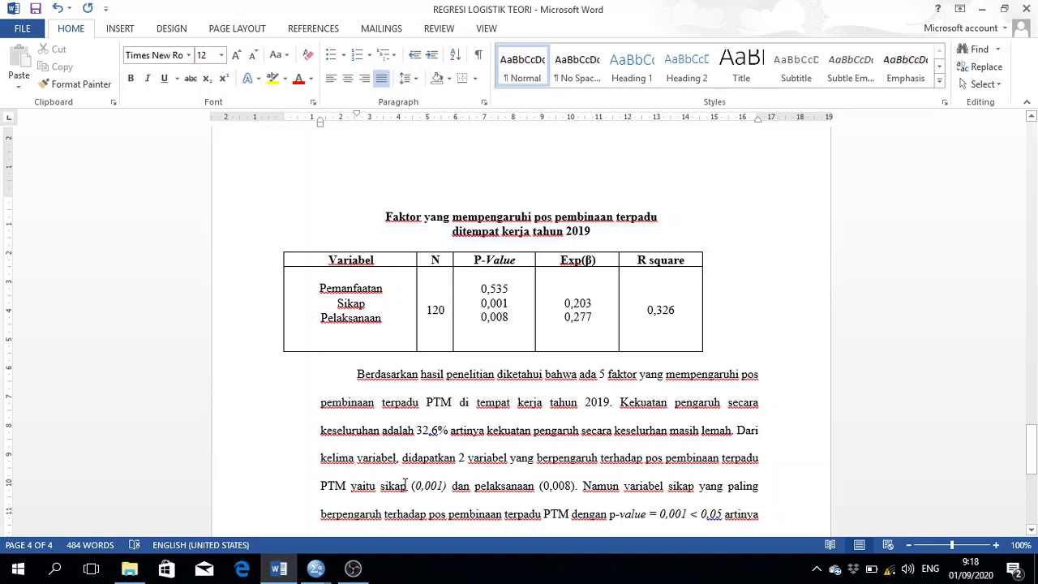
Step: Check the P-Values of Sikap and Pelaksanaan in the results table against the interpretation paragraph
click(508, 303)
drag(482, 304, 514, 304)
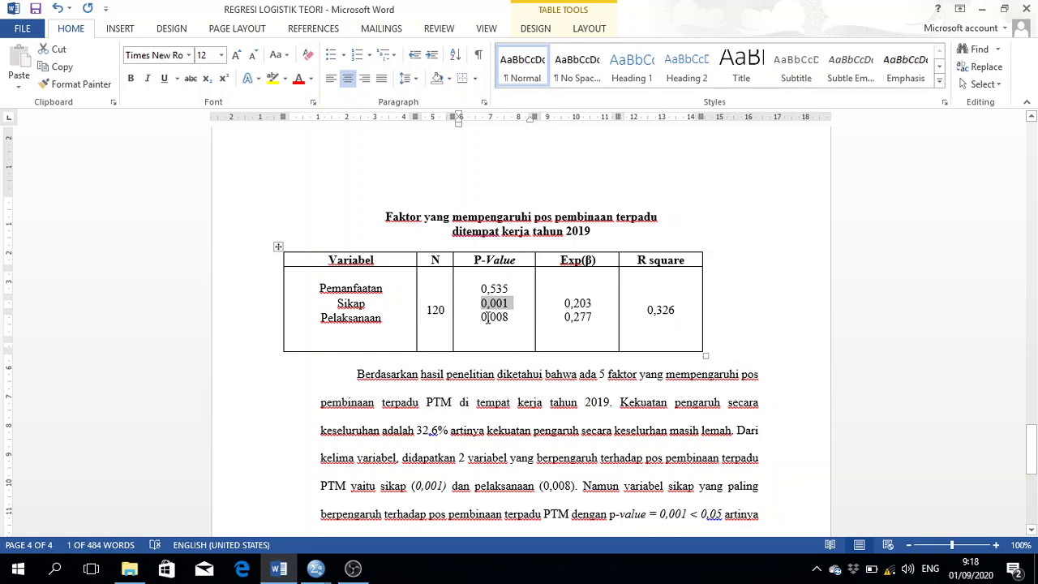
drag(485, 318, 516, 317)
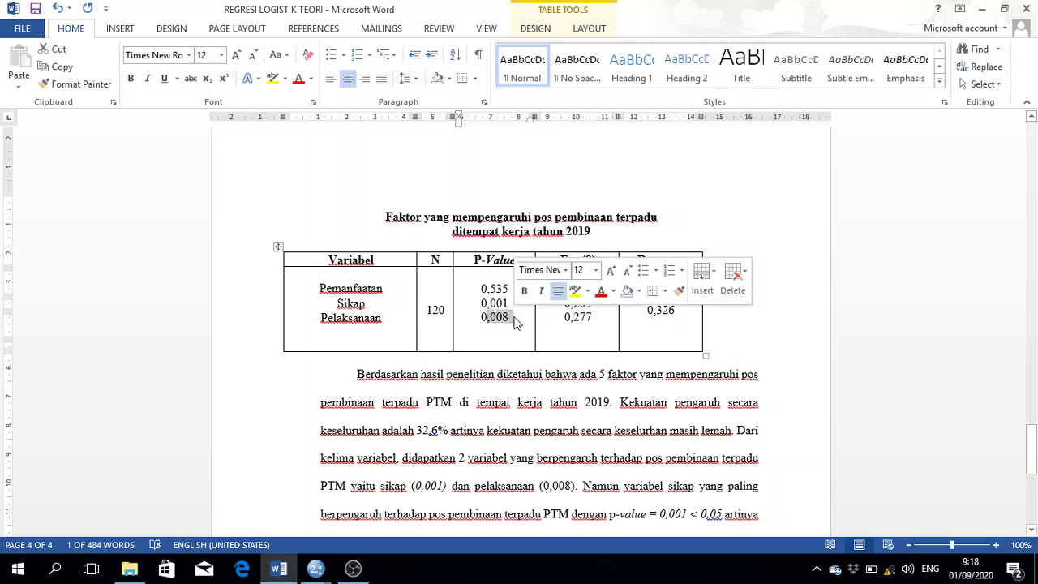
click(515, 317)
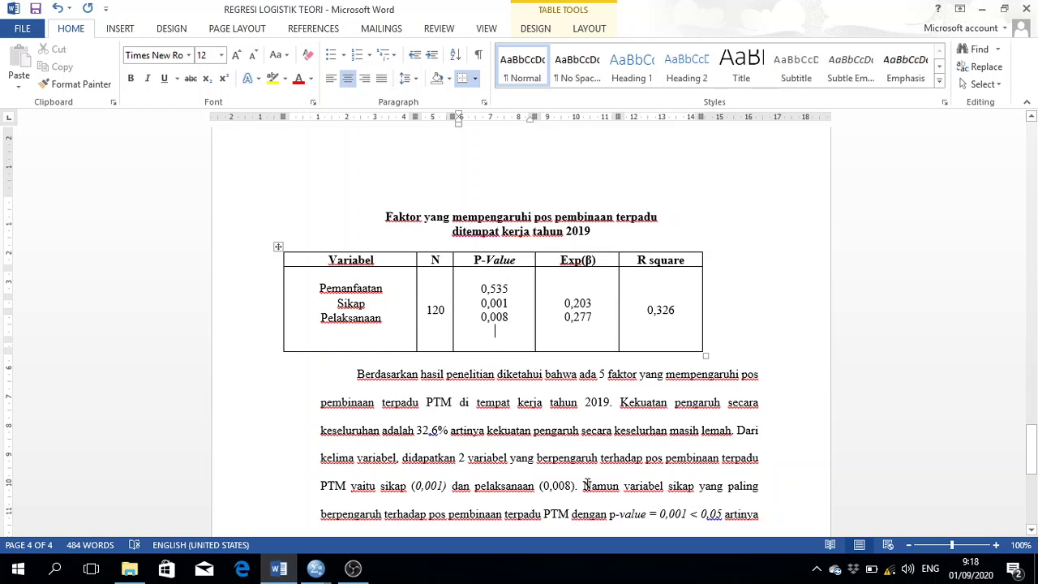
Step: Change the number of variables with p-value > 0,05 to 1 in the "Sedangkan" sentence of the interpretation paragraph
drag(1031, 448, 1031, 469)
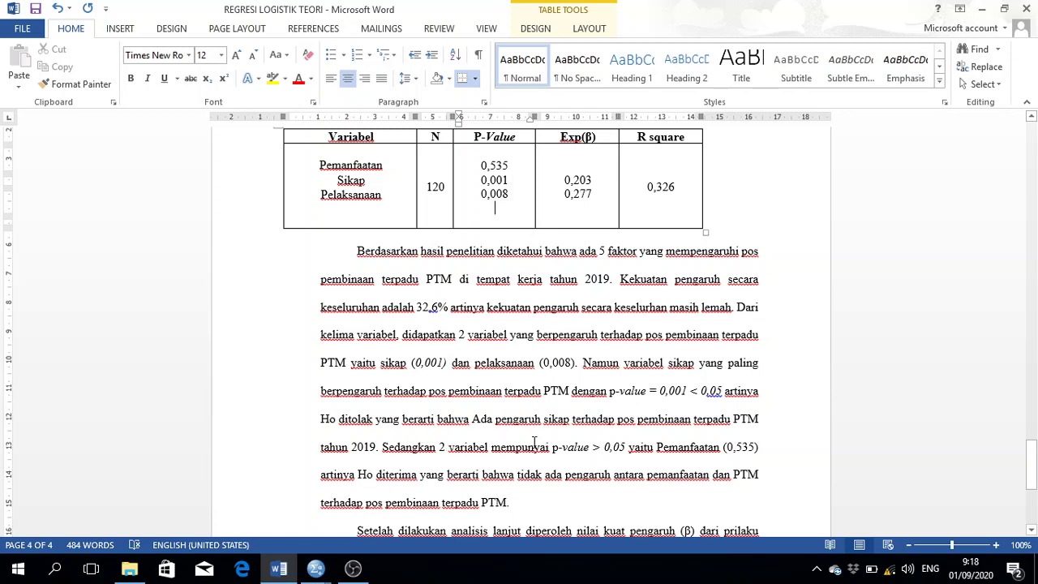
click(444, 446)
key(BackSpace)
text(1)
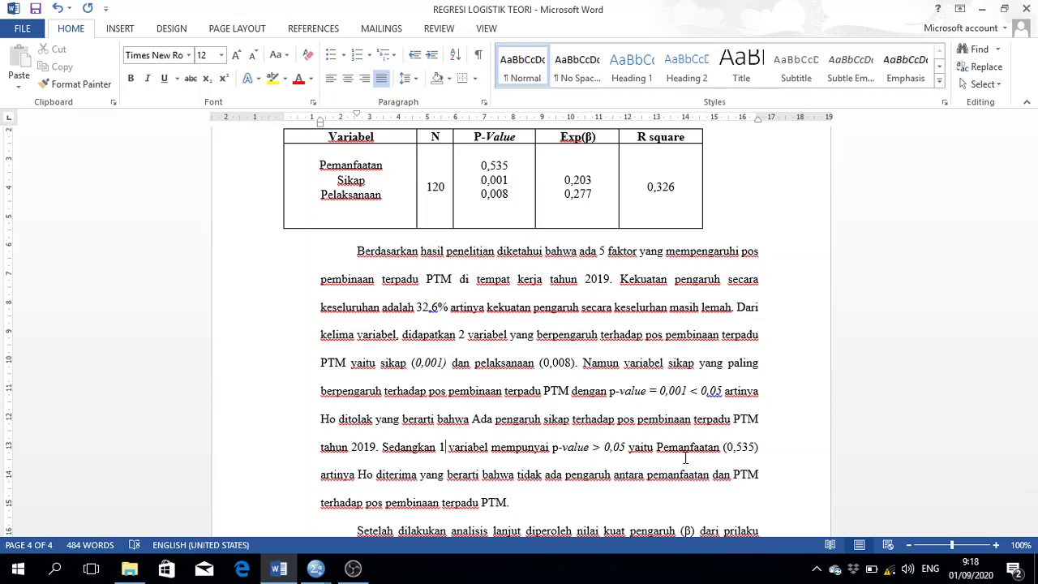
Step: Look up the Sig. value of PEMANFAATAN in the SPSS output and correct Pemanfaatan's p-value in the Word interpretation paragraph to 0,585
click(316, 563)
click(258, 517)
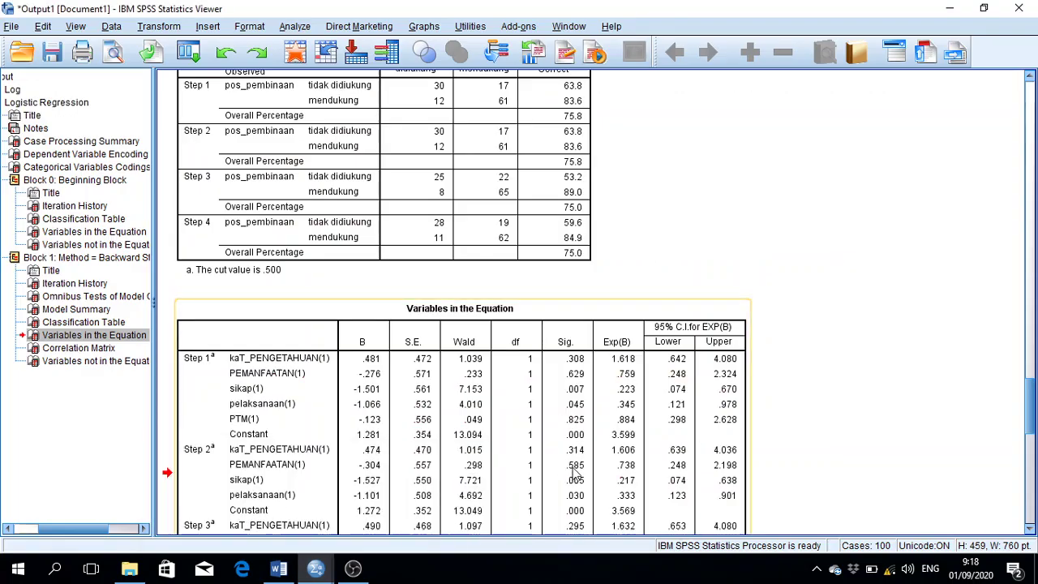
click(953, 12)
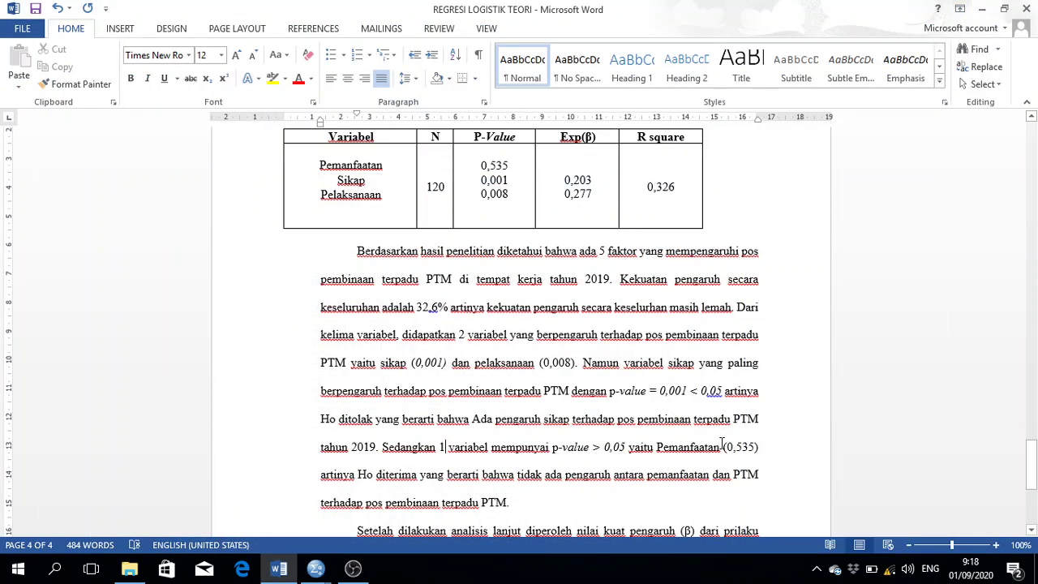
click(749, 446)
key(BackSpace)
text(8)
Step: Review Sikap's Exp(β) in the results table together with the closing paragraph's interpretation of negative attitude and its risk percentage
mouse_move(1033, 455)
mouse_down()
mouse_move(1033, 484)
mouse_move(1035, 438)
mouse_move(1035, 447)
mouse_up()
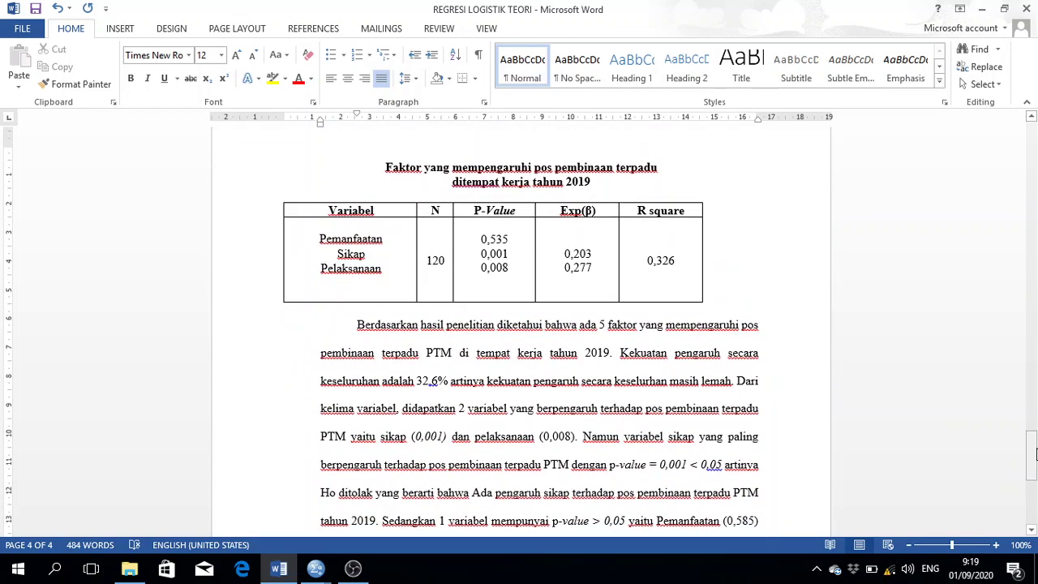
click(514, 252)
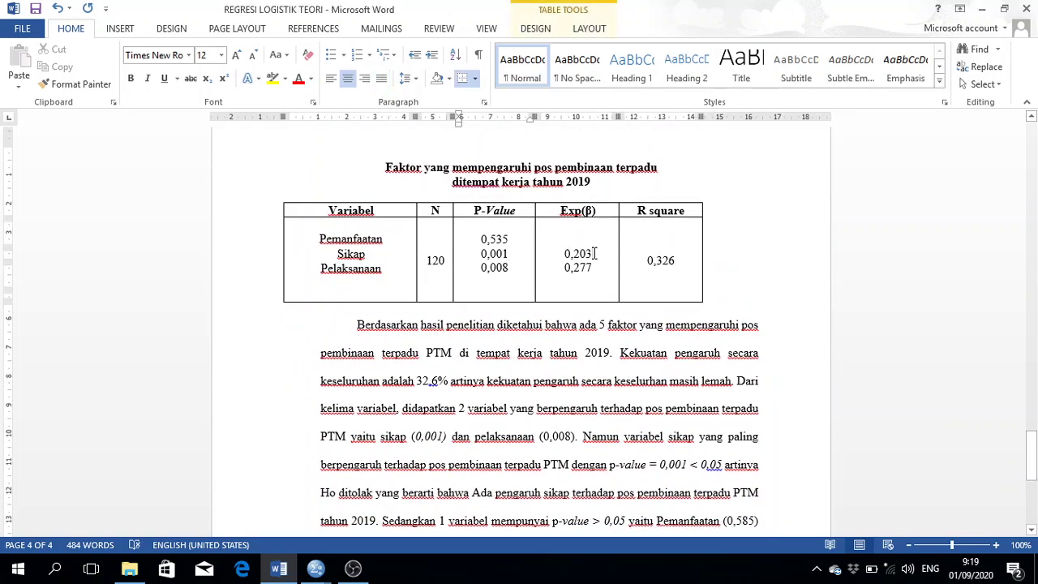
click(595, 254)
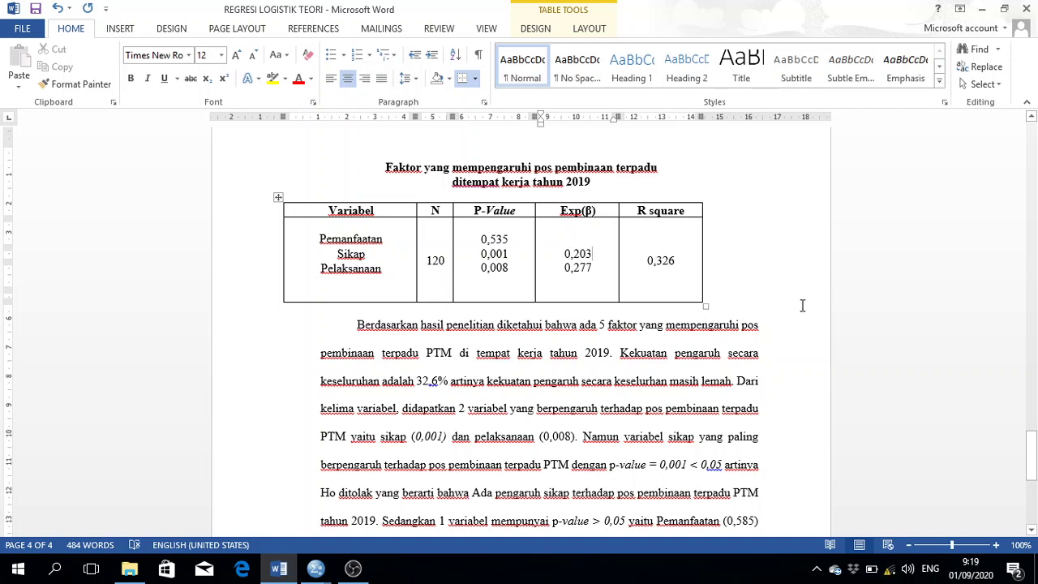
drag(1032, 452, 1033, 485)
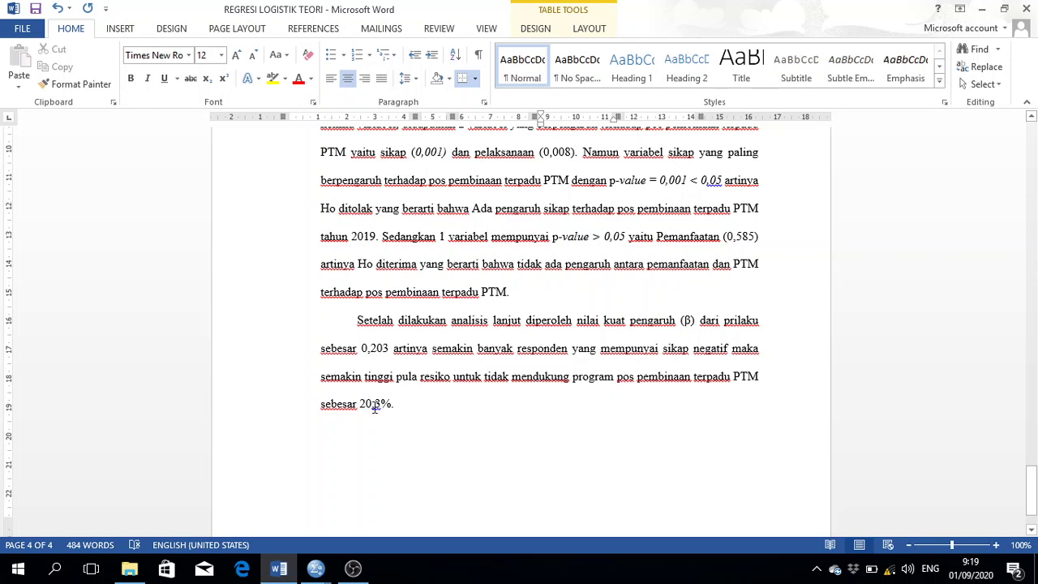
click(405, 410)
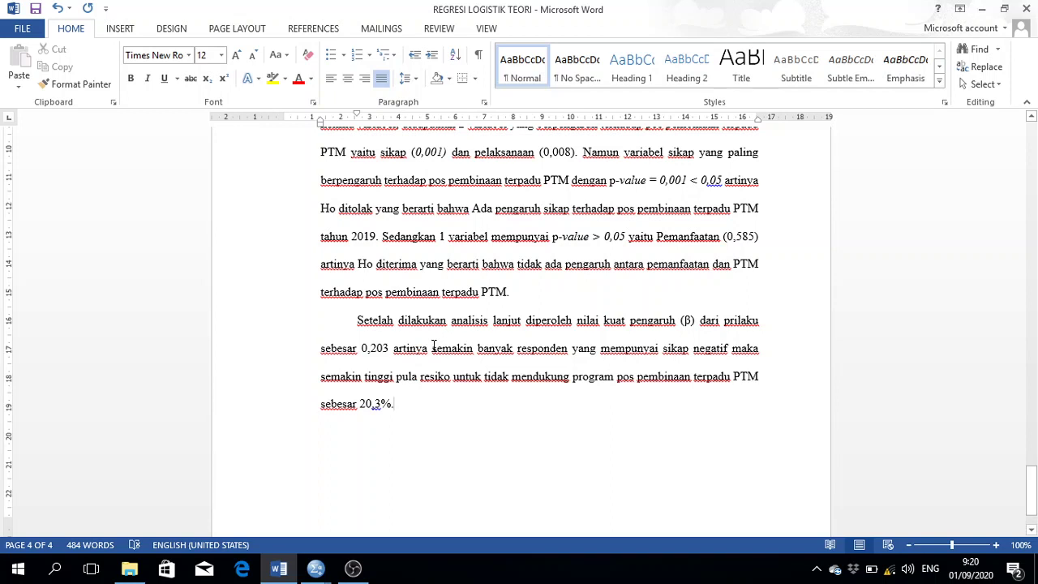
drag(432, 347, 737, 354)
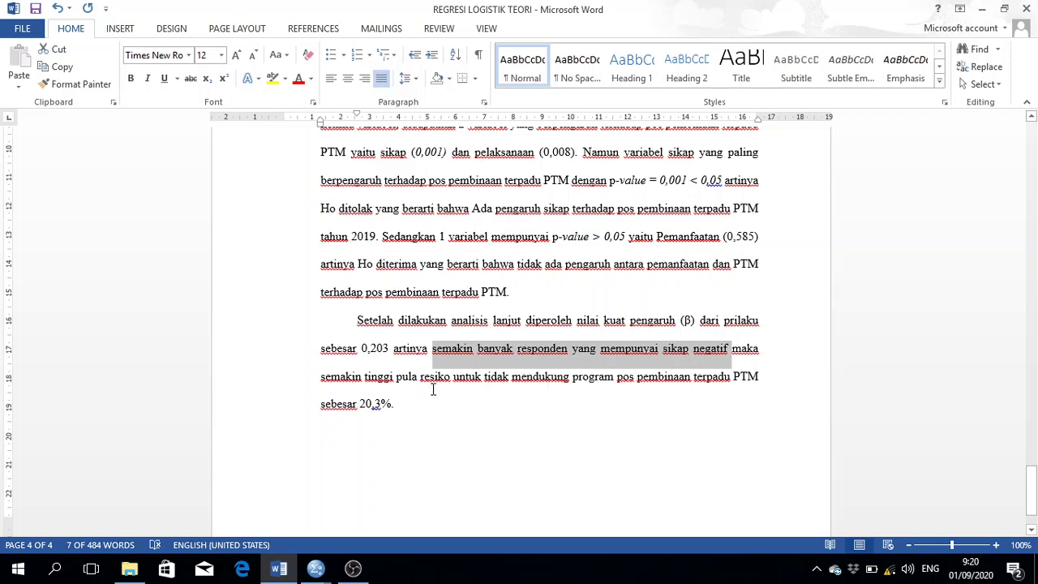
click(408, 405)
drag(397, 406, 322, 406)
click(405, 406)
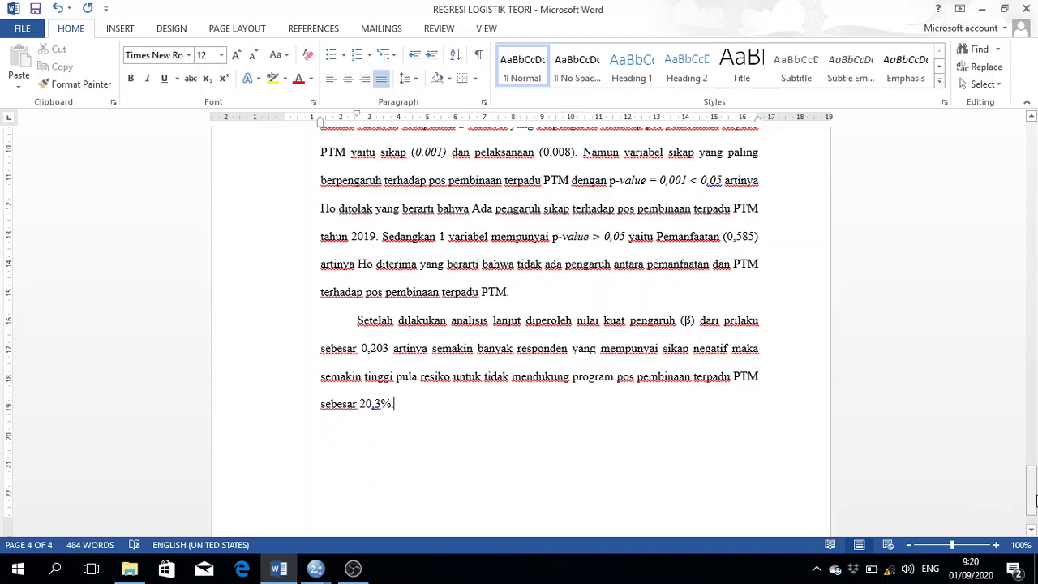
Step: Examine Pelaksanaan's Exp(β) in the results table and reread the whole closing paragraph on strength of influence (β)
drag(1032, 489, 1033, 430)
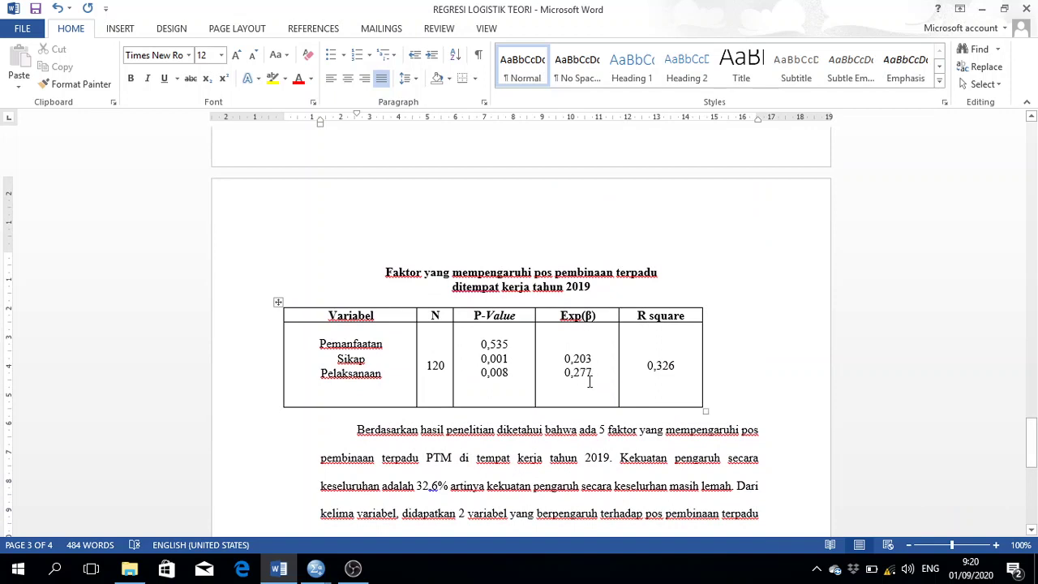
click(594, 375)
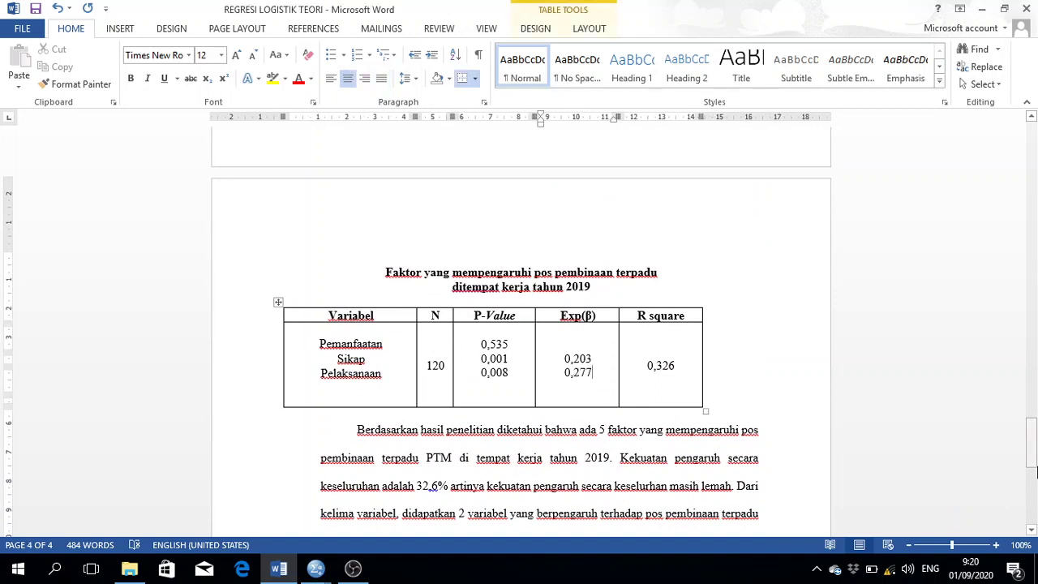
drag(1032, 444, 1032, 488)
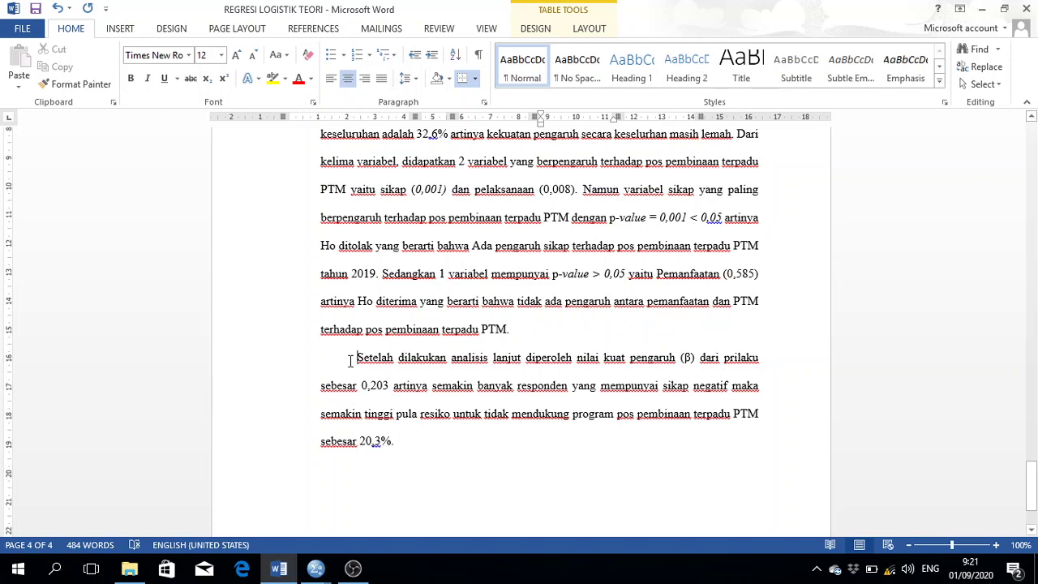
drag(350, 360, 394, 445)
click(510, 441)
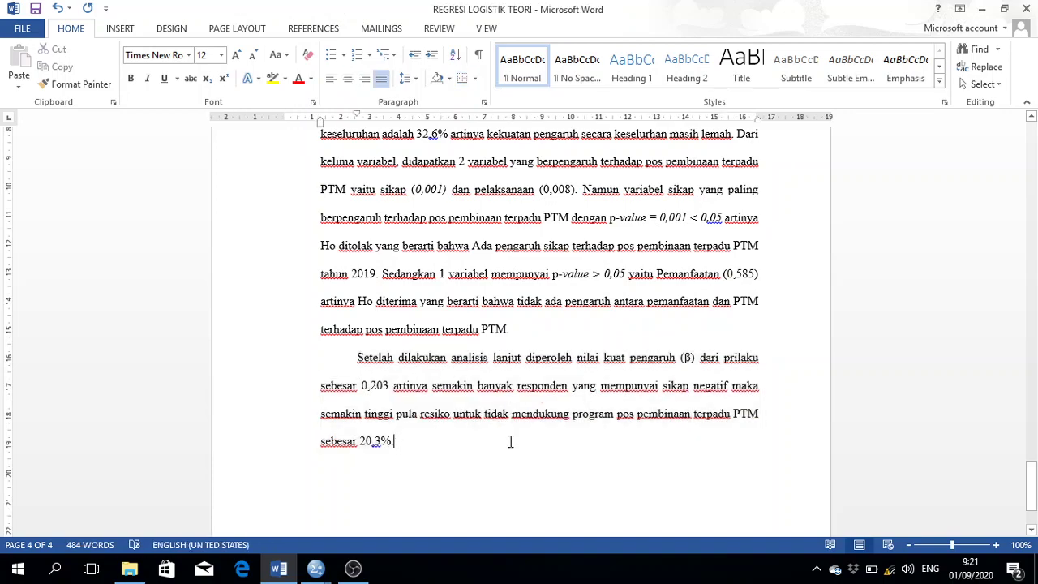
Step: Compare the Exp(β) values in the results table with the percentage that ends the closing paragraph
drag(1032, 499, 1034, 471)
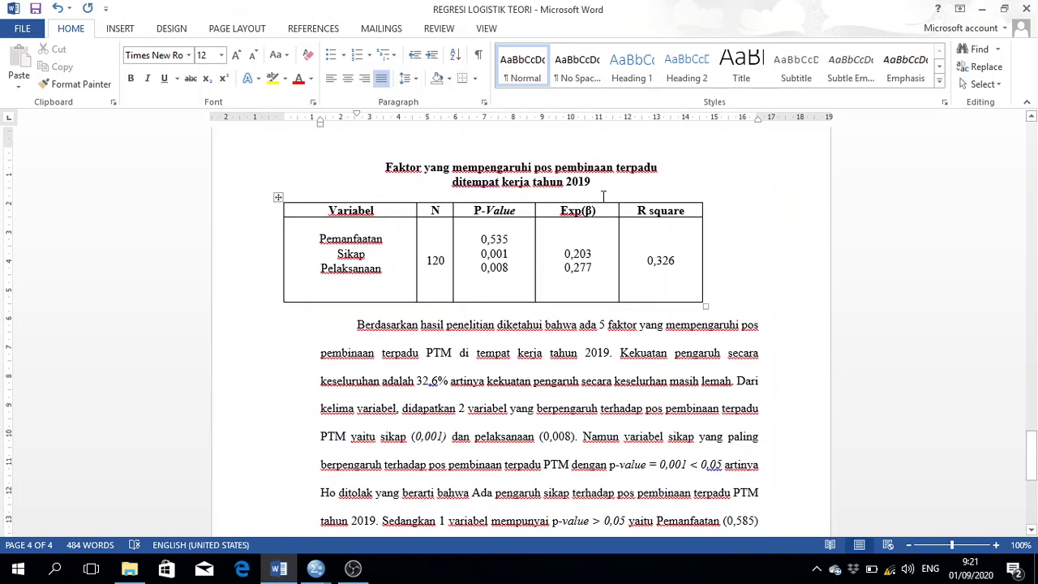
mouse_move(595, 255)
mouse_down()
mouse_move(570, 253)
mouse_move(572, 268)
mouse_move(604, 271)
mouse_up()
click(714, 377)
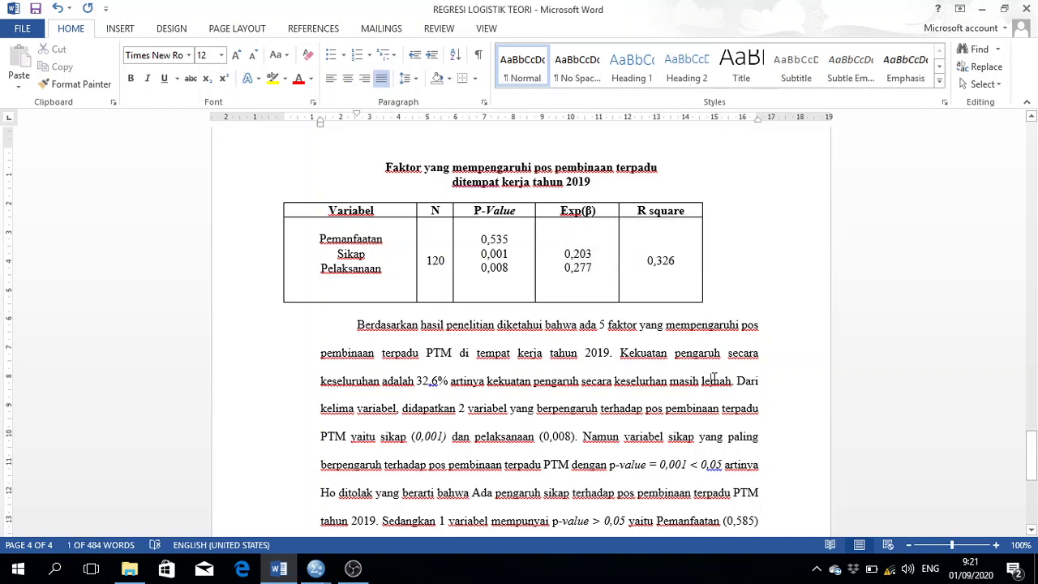
drag(1032, 455, 1032, 484)
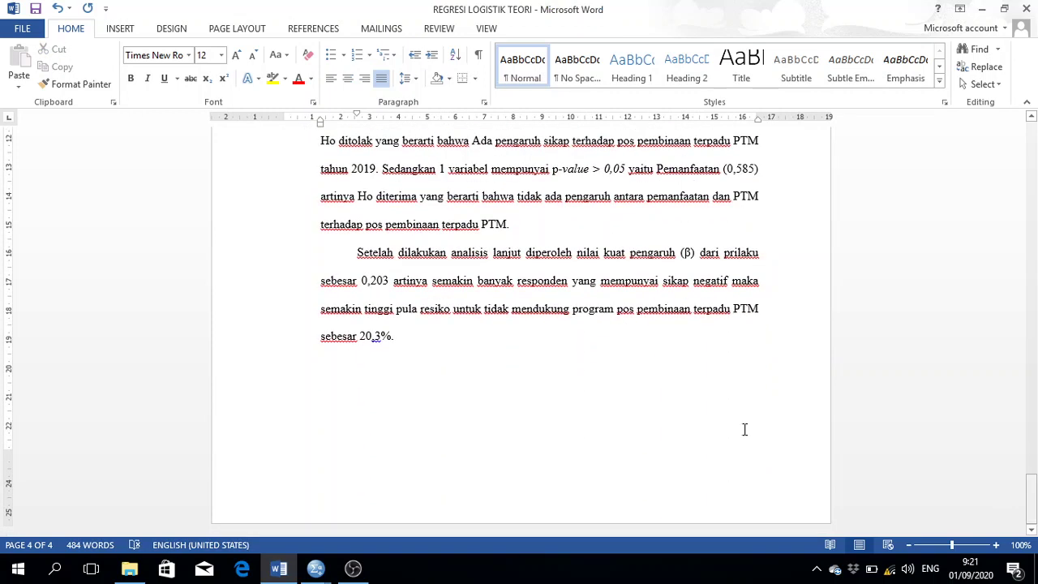
drag(396, 338, 359, 336)
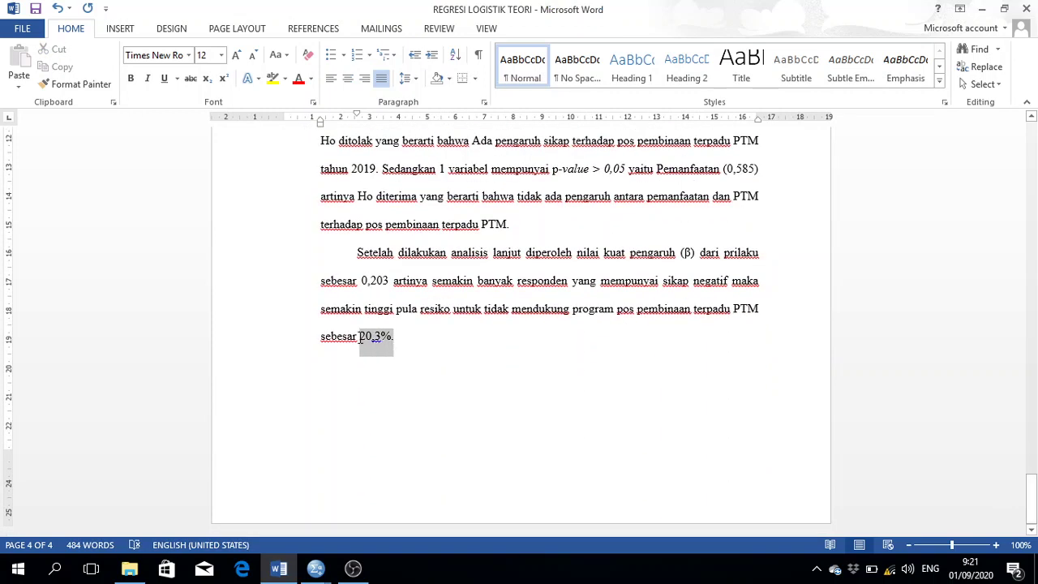
click(411, 342)
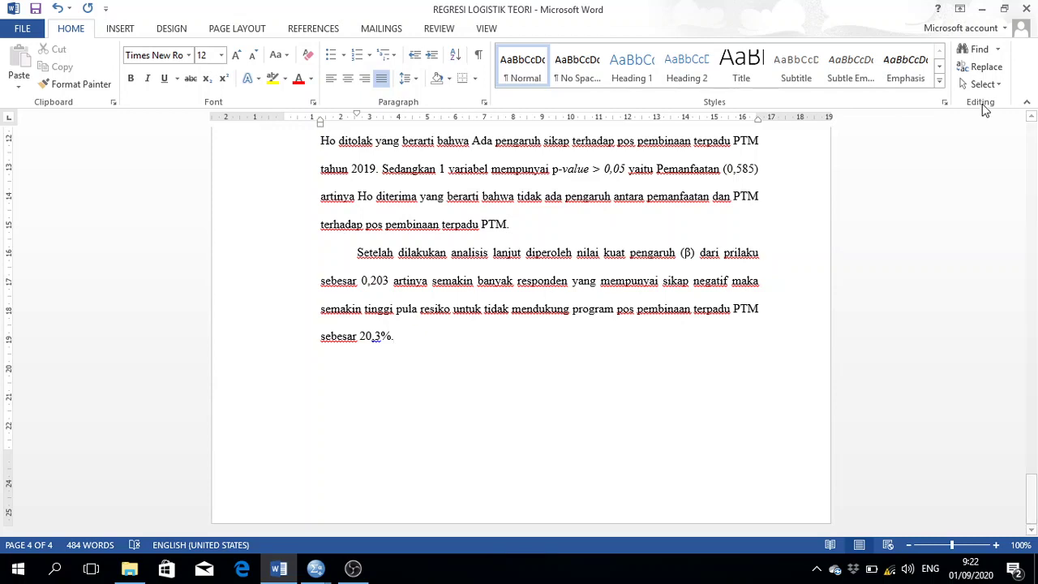
Step: Minimize the Word document and the SPSS Data Editor to show the desktop
double_click(798, 16)
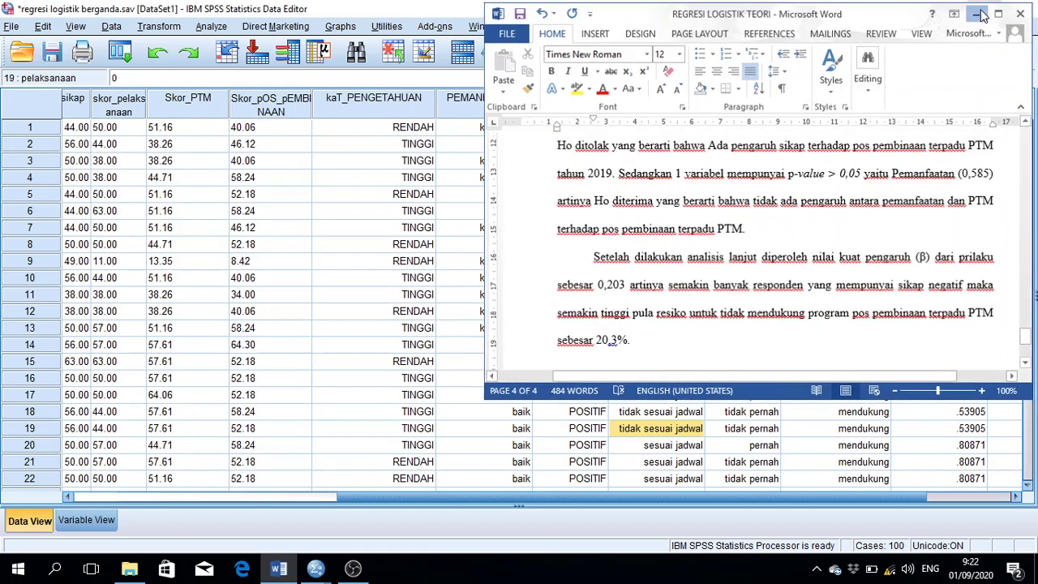
click(981, 12)
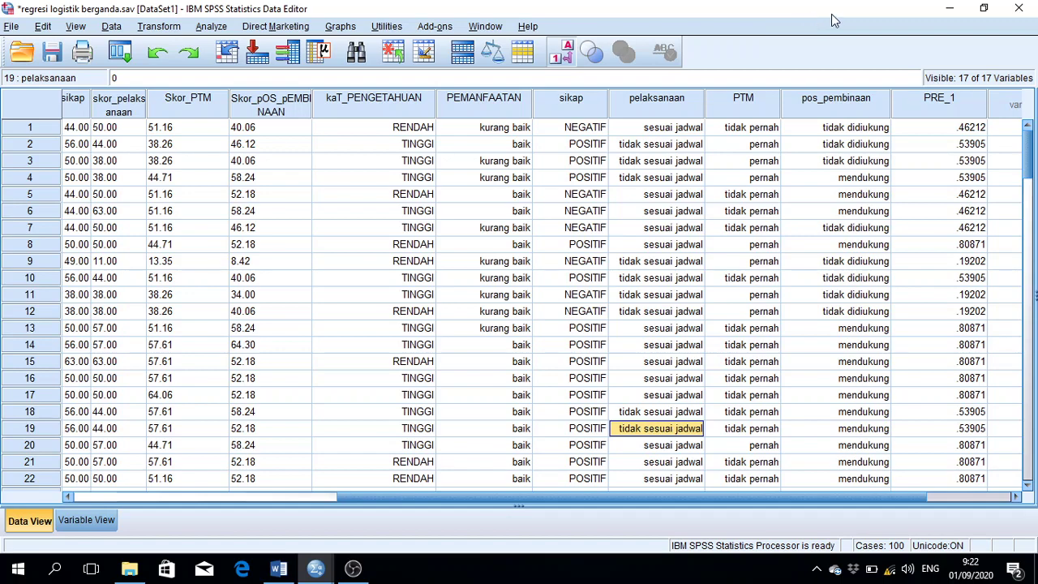
click(951, 10)
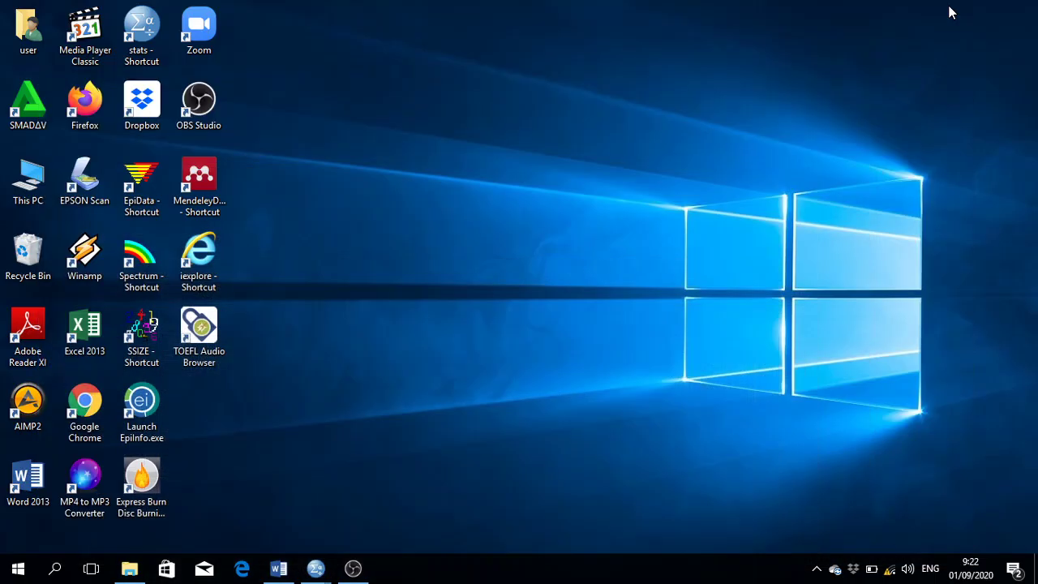
click(816, 570)
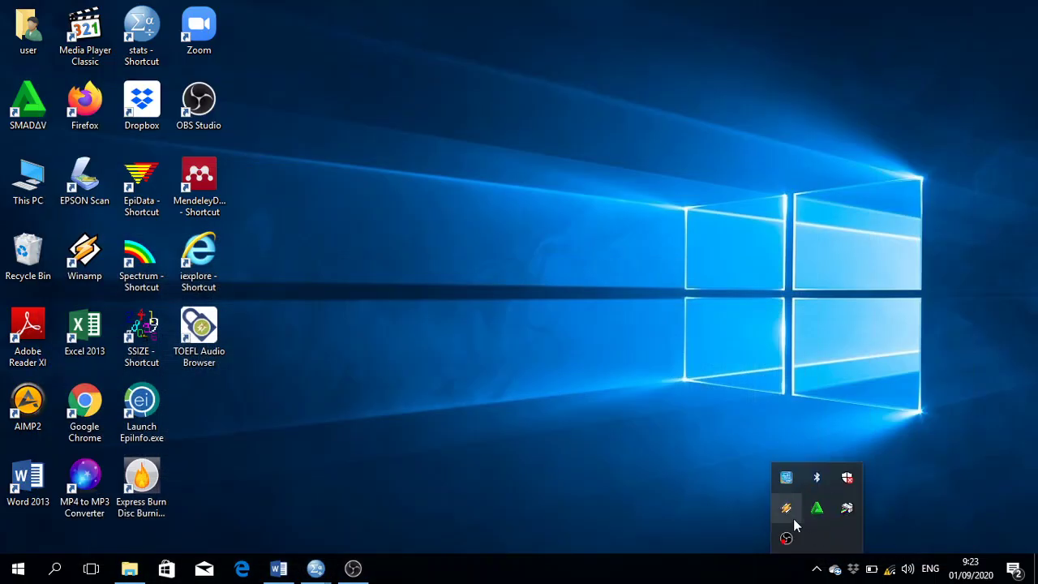